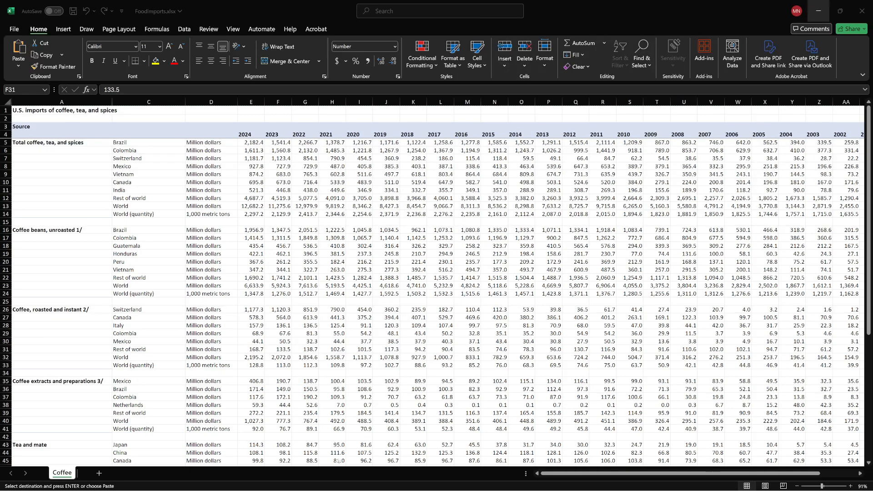
- Review the U.S. Food Imports page on the USDA site in the browser, including its File Downloads section, and return to the workbook
click(256, 484)
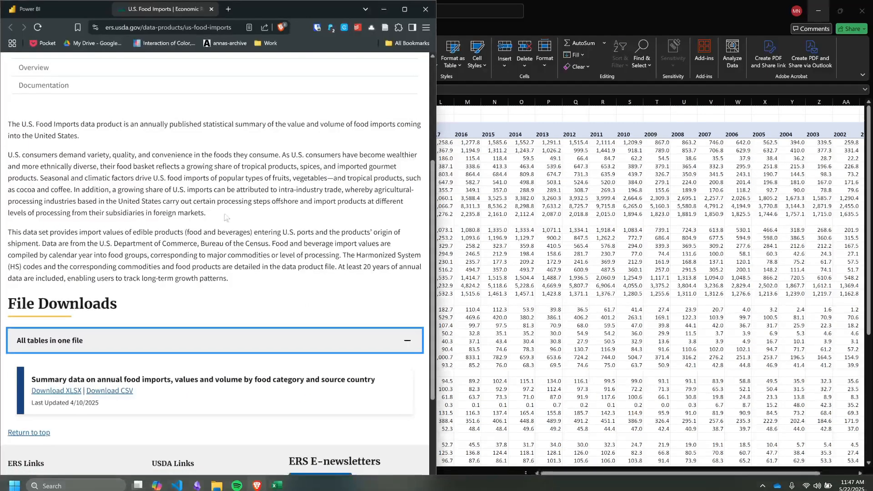
scroll(97, 132, up, 4)
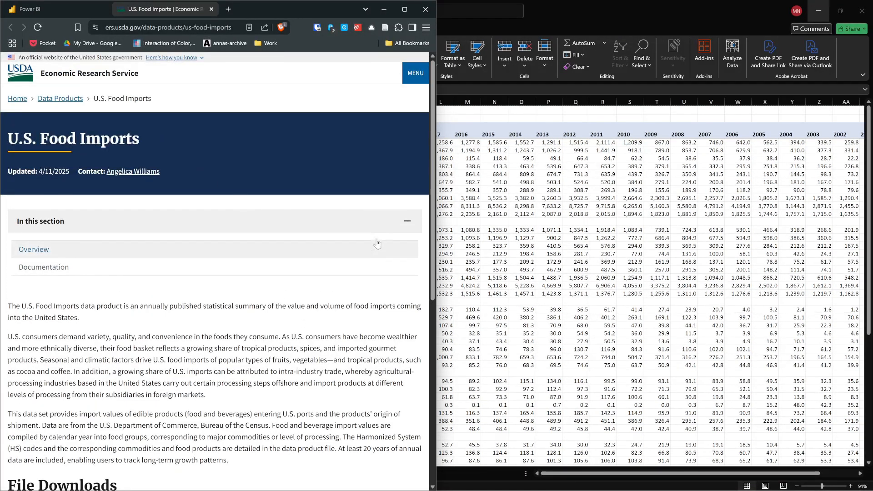
drag(435, 250, 617, 255)
scroll(464, 282, down, 2)
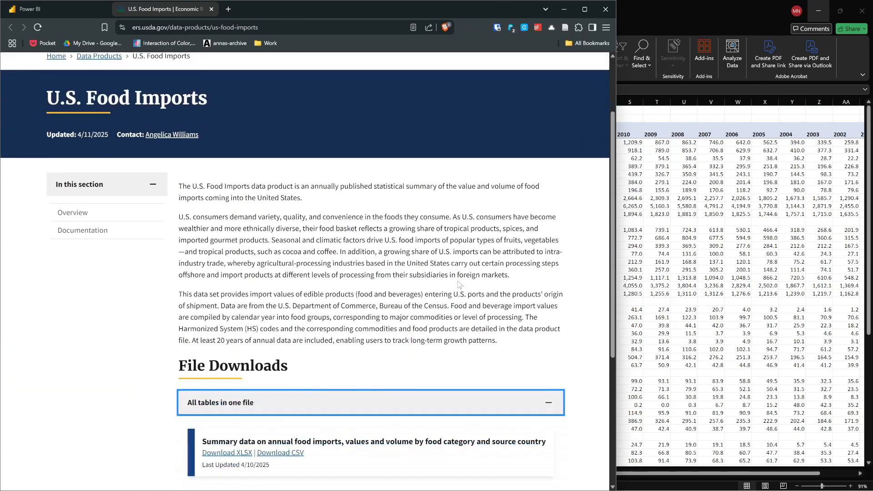
scroll(457, 275, down, 3)
scroll(453, 267, up, 3)
scroll(386, 191, up, 2)
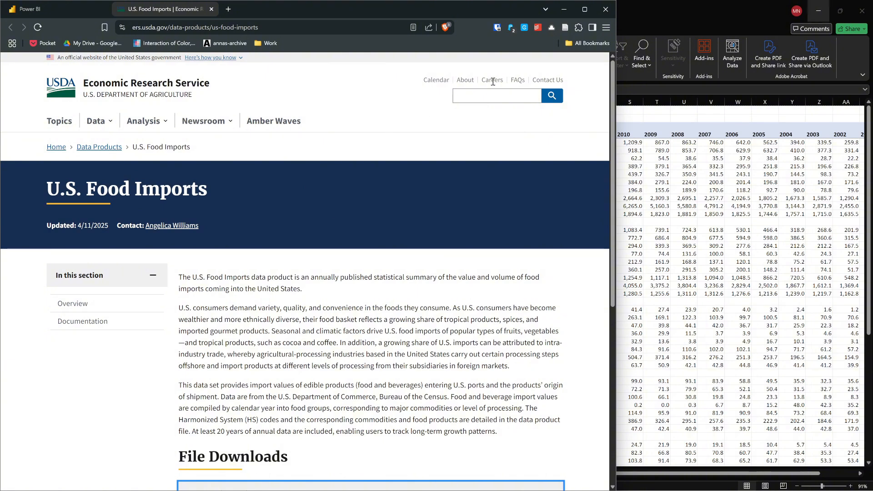
click(564, 8)
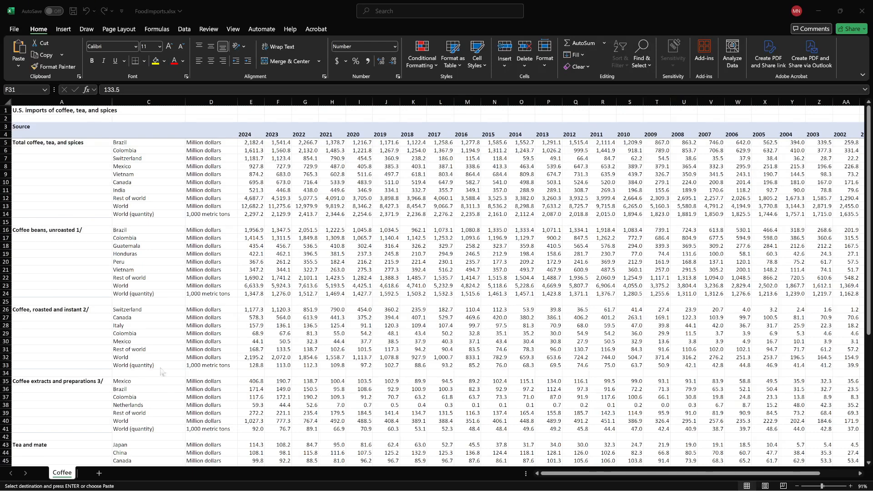
- Create a copy of the Coffee sheet in the same workbook, placed before the original
right_click(66, 472)
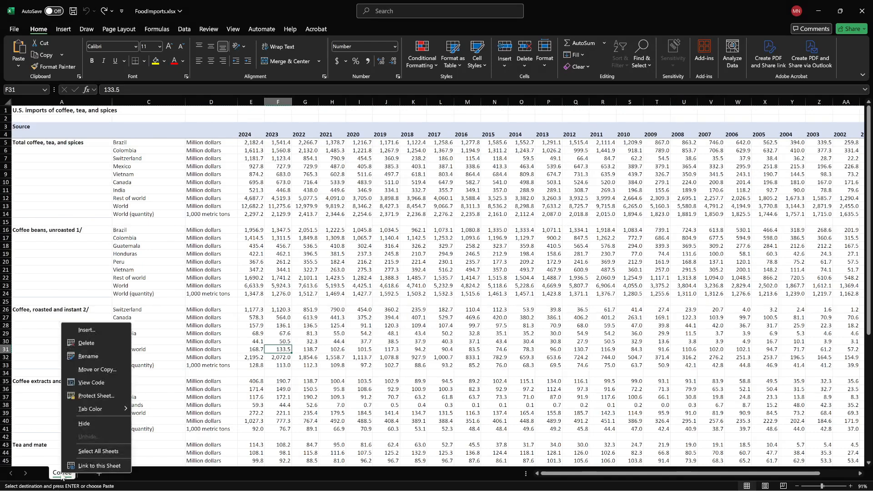
click(99, 369)
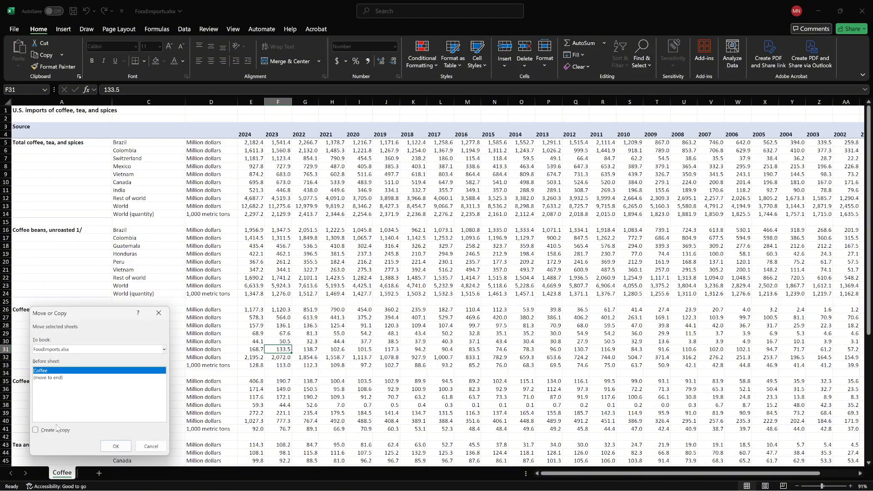
click(54, 432)
click(116, 446)
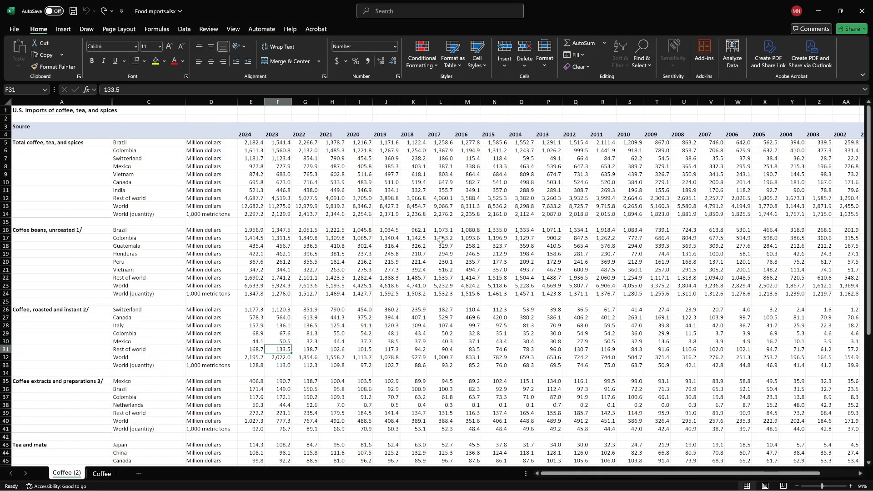
- Replace the entire contents of the copied Coffee (2) sheet with plain values to strip the number and header formatting
click(306, 166)
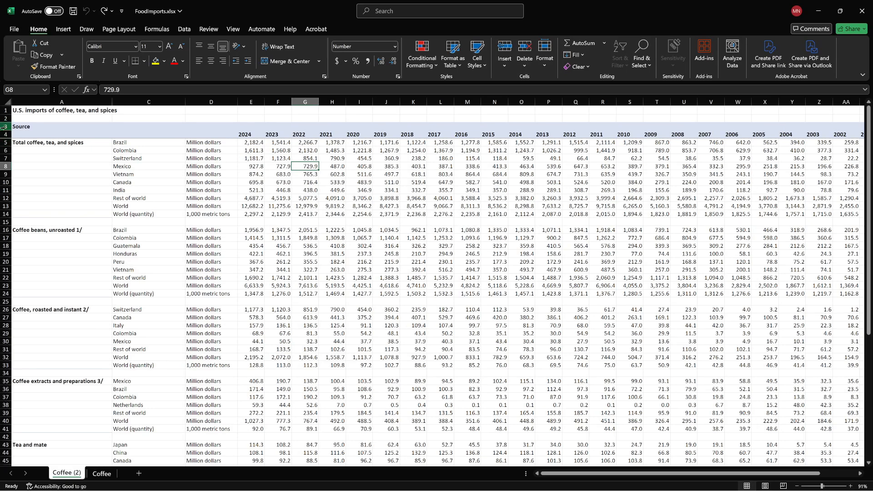
click(6, 102)
key(ctrl+c)
key(ctrl+shift+v)
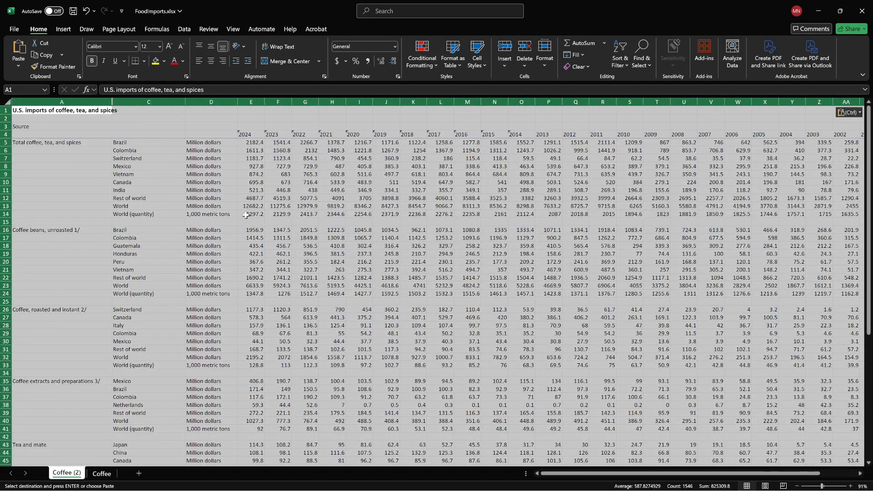
click(277, 245)
- Move the Source header down to A4 beside the years, and add the headers Country in C4 and Unit in D4
click(41, 126)
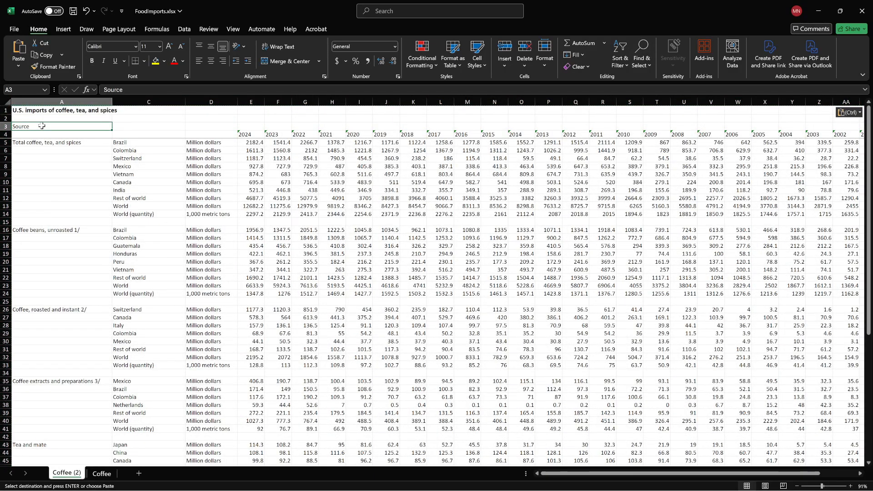
drag(42, 126, 42, 134)
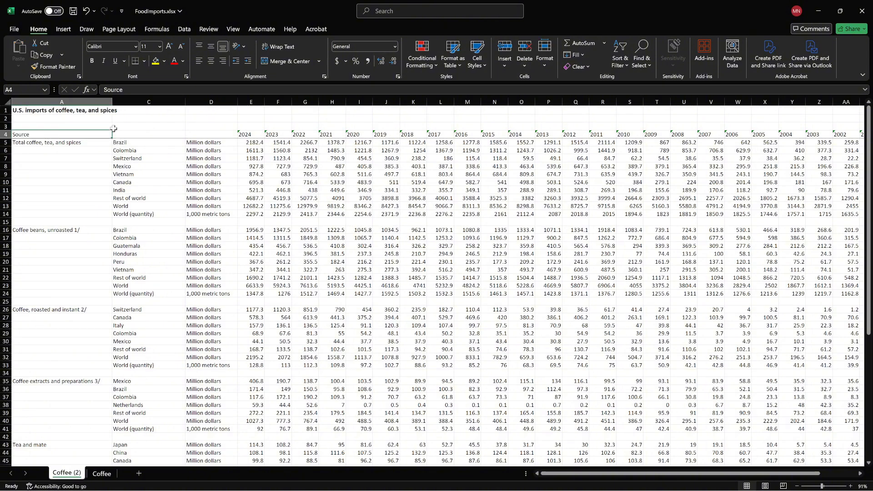
click(129, 134)
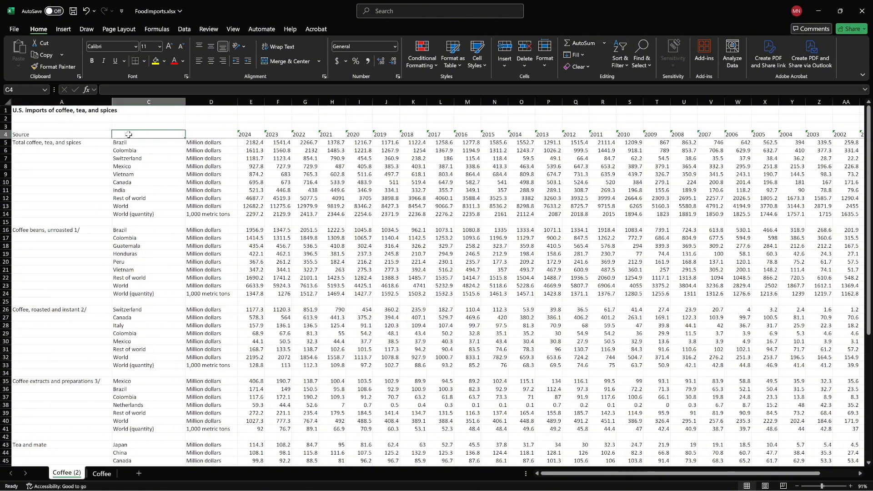
text(Country)
key(Tab)
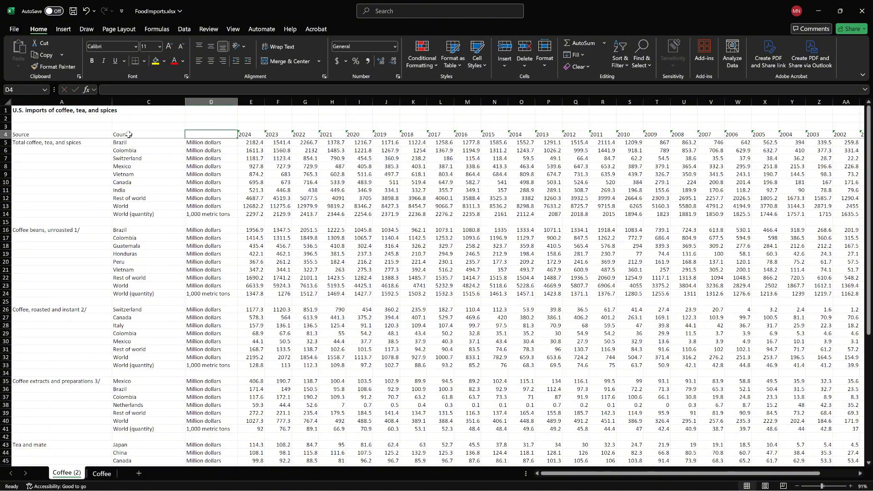
text(Unit)
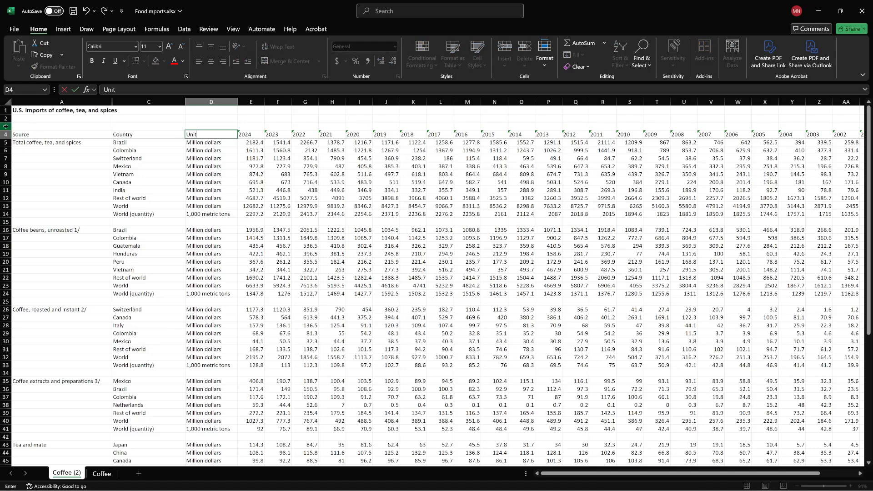
- Delete the title row and the two blank rows above the column headers, and save the workbook
click(5, 126)
click(11, 111)
right_click(11, 110)
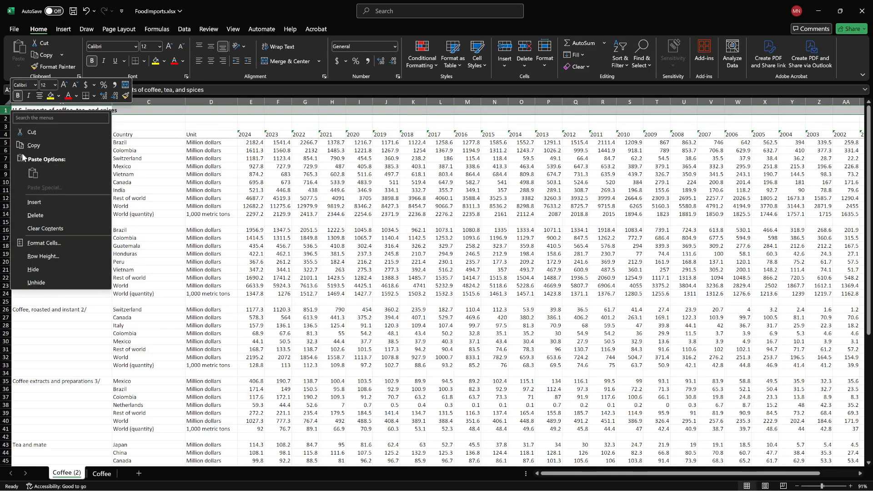
click(45, 215)
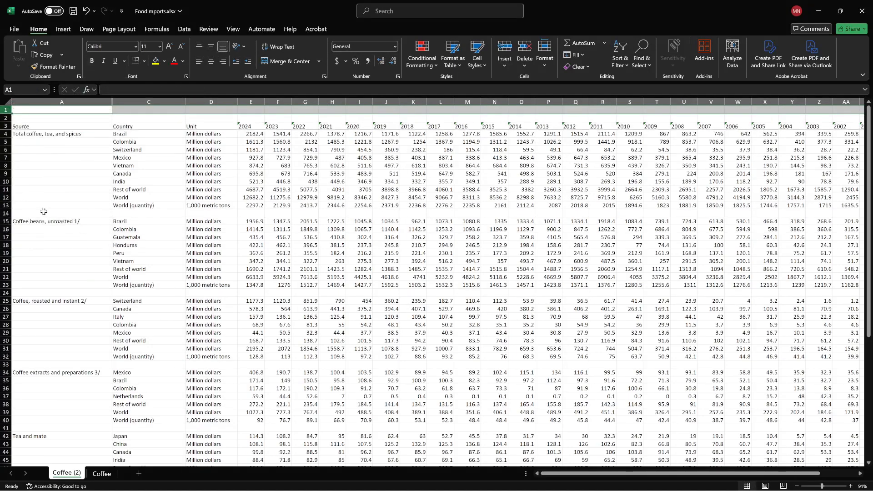
drag(6, 117, 7, 111)
right_click(7, 111)
click(44, 215)
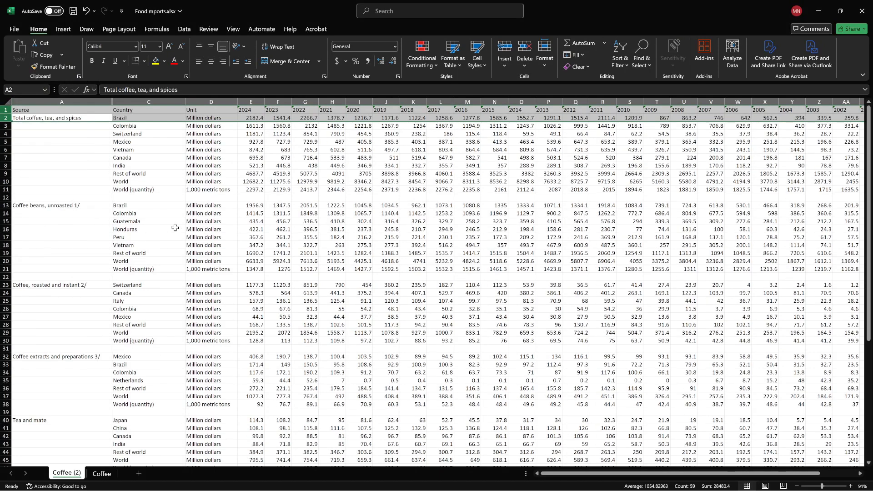
click(172, 222)
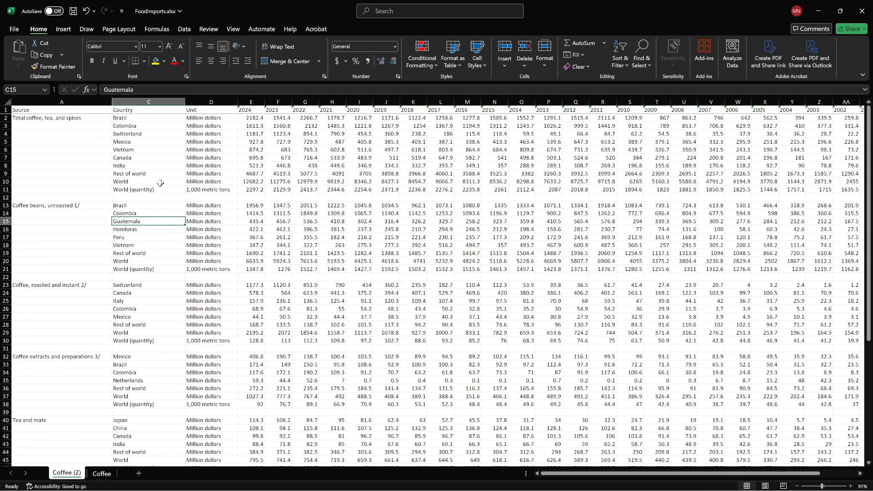
click(273, 183)
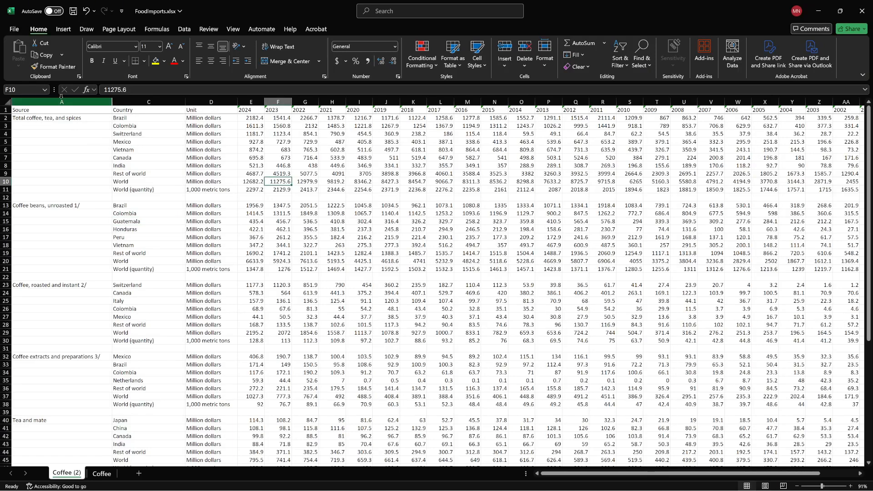
key(ctrl+s)
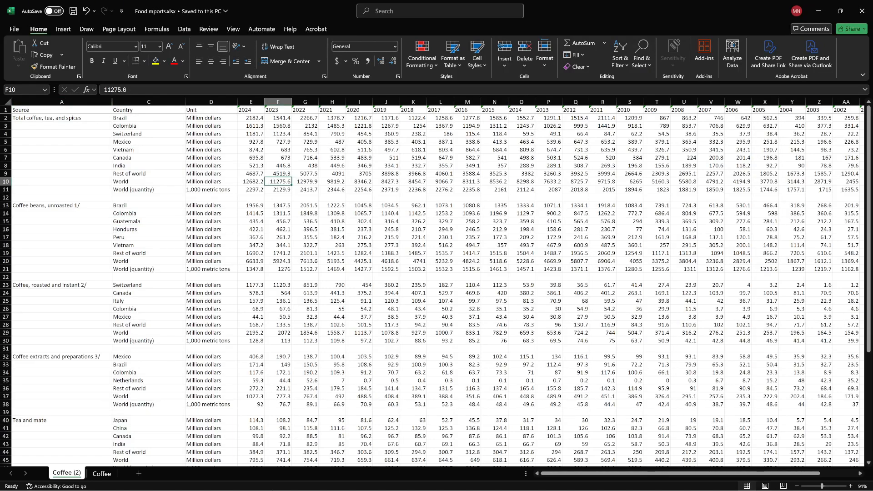
- Switch to Power BI in the browser and start a new report
mouse_move(269, 483)
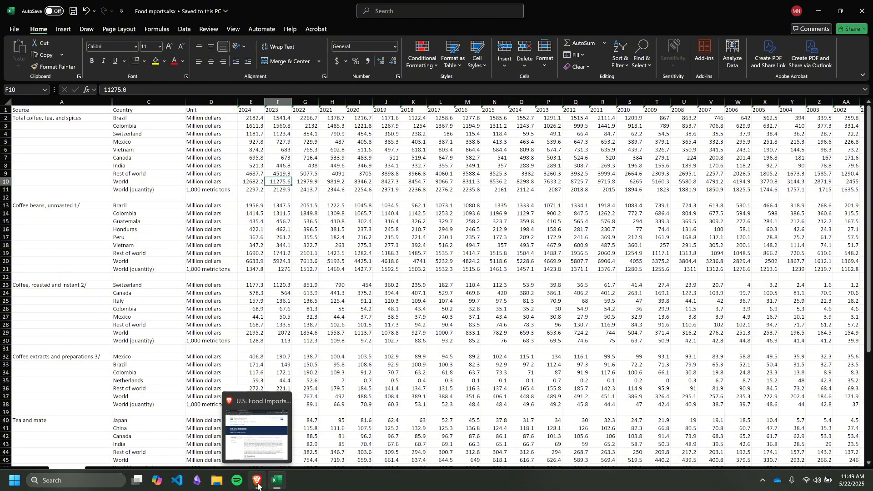
click(258, 481)
click(65, 15)
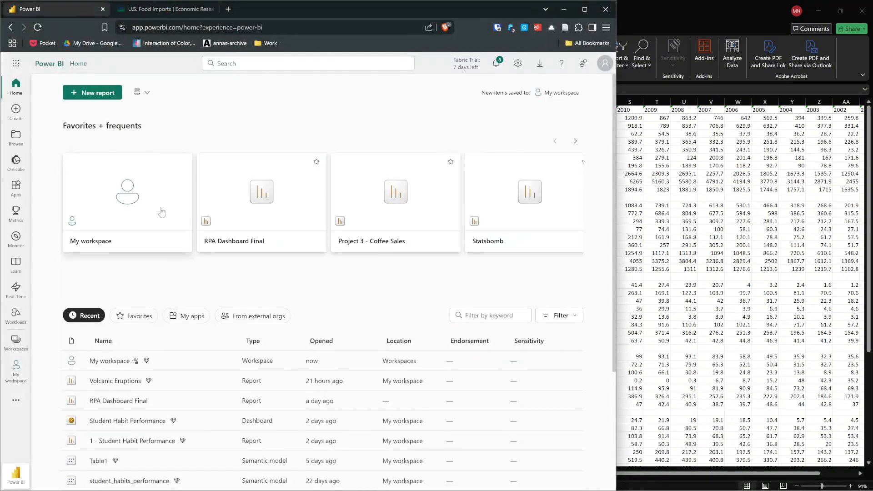
click(87, 95)
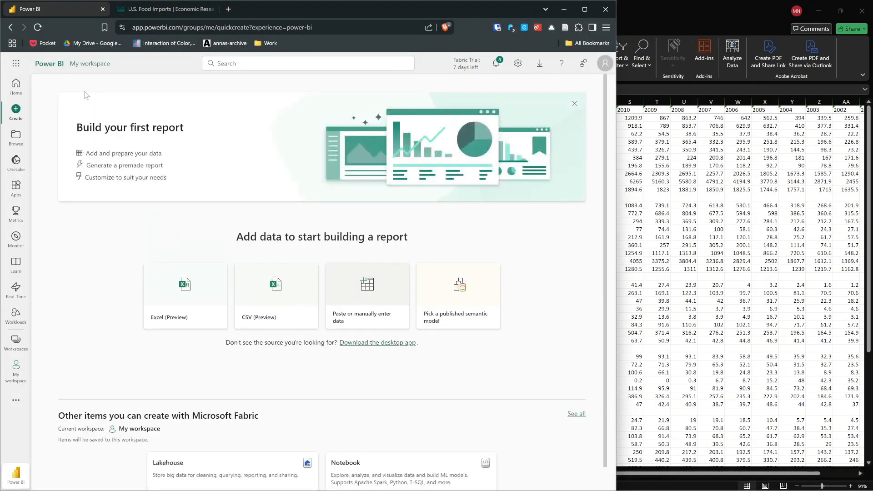
- Choose Excel as the report's data source and upload FoodImports.xlsx from the Desktop
click(193, 296)
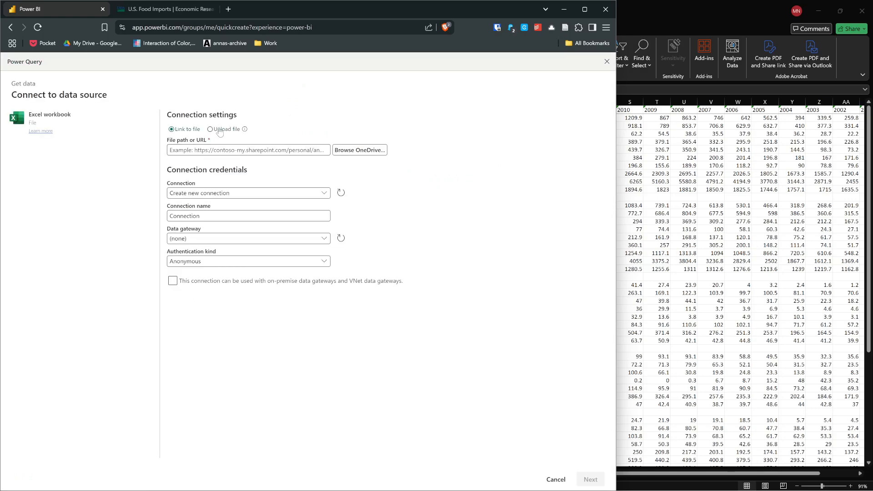
click(219, 129)
click(278, 176)
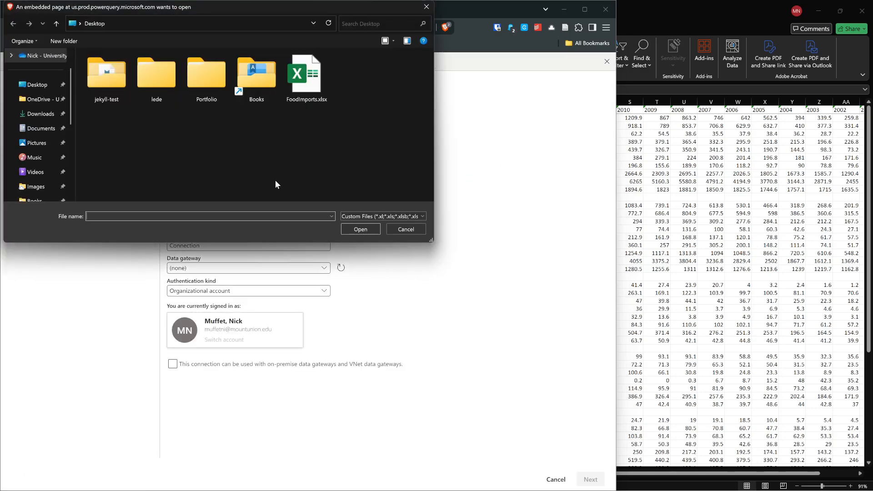
click(306, 77)
click(359, 229)
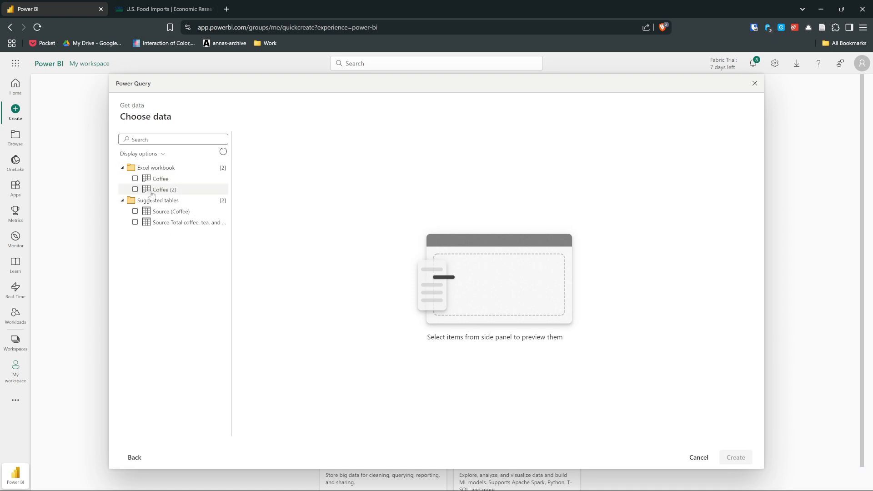
- Preview the Coffee (2) sheet and examine its column headers and year columns, leaving the sheet unselected
click(134, 190)
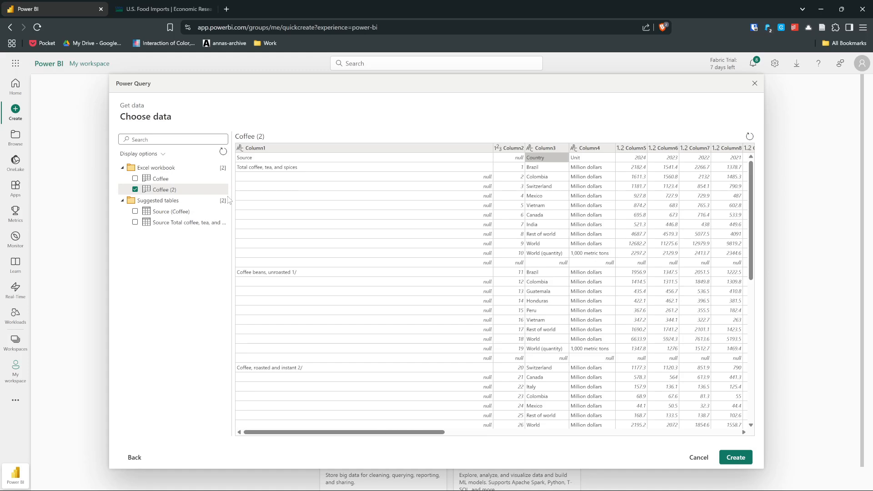
click(303, 151)
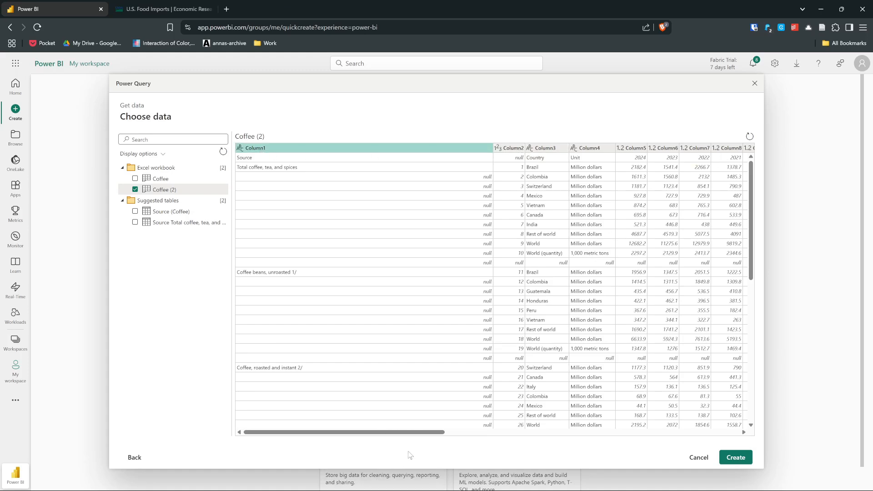
drag(417, 433, 464, 427)
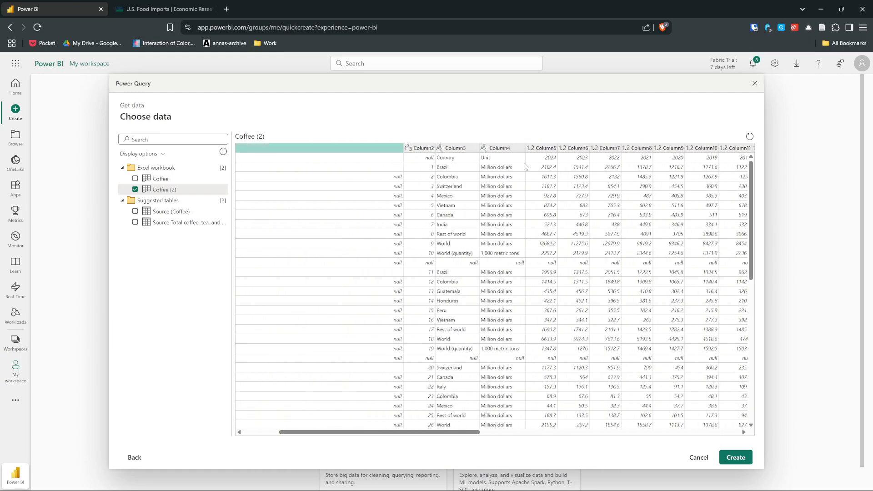
click(135, 189)
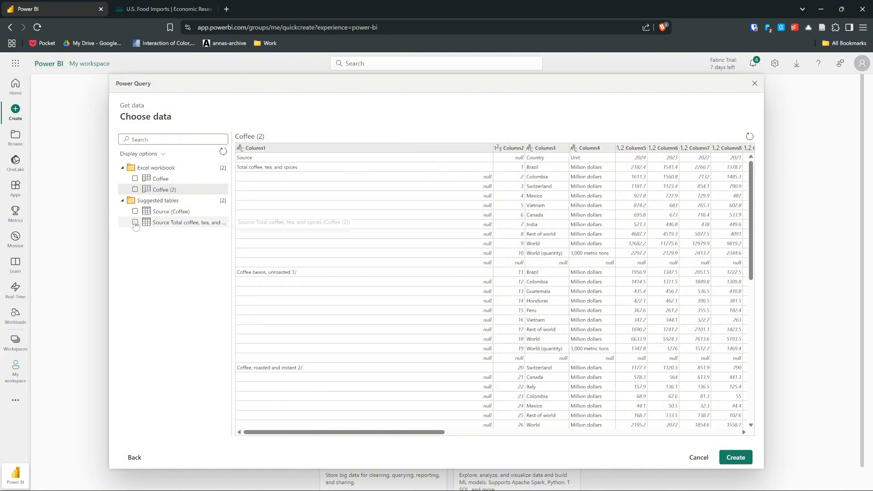
- Preview the suggested Source Total coffee, tea, and spices and Source (Coffee) tables, and close the data import without creating a report
click(135, 222)
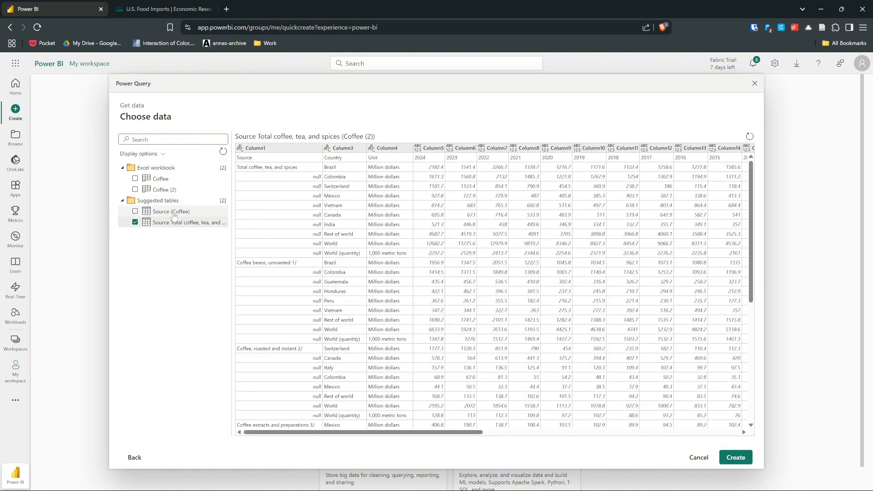
click(135, 211)
click(136, 222)
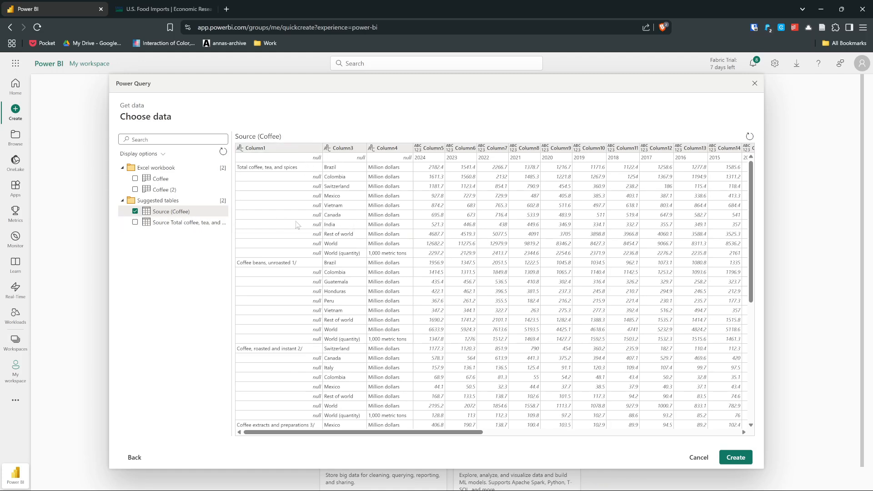
click(135, 212)
mouse_move(312, 486)
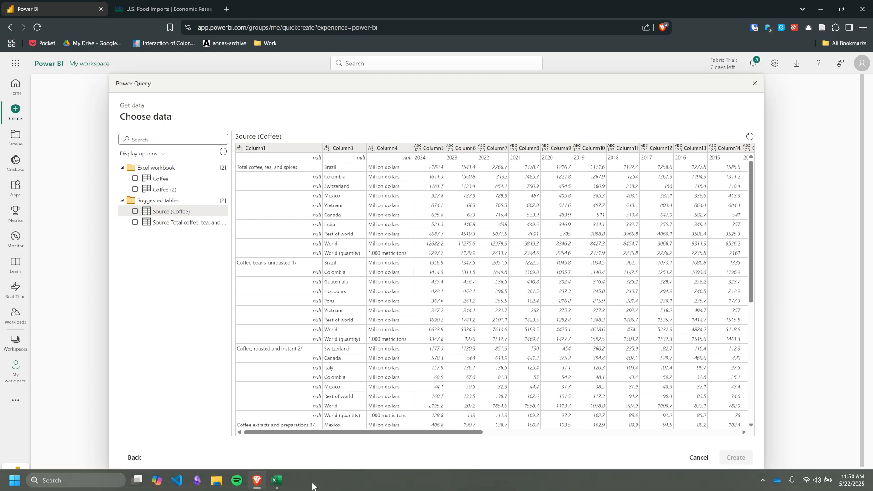
click(755, 83)
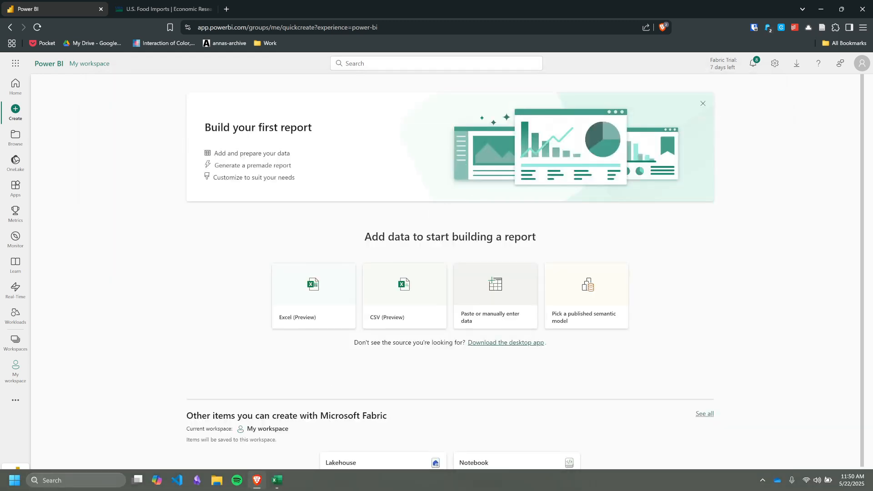
- Switch to the Excel workbook and format cells C1:AD58 of the Coffee (2) sheet as a table with headers
click(283, 486)
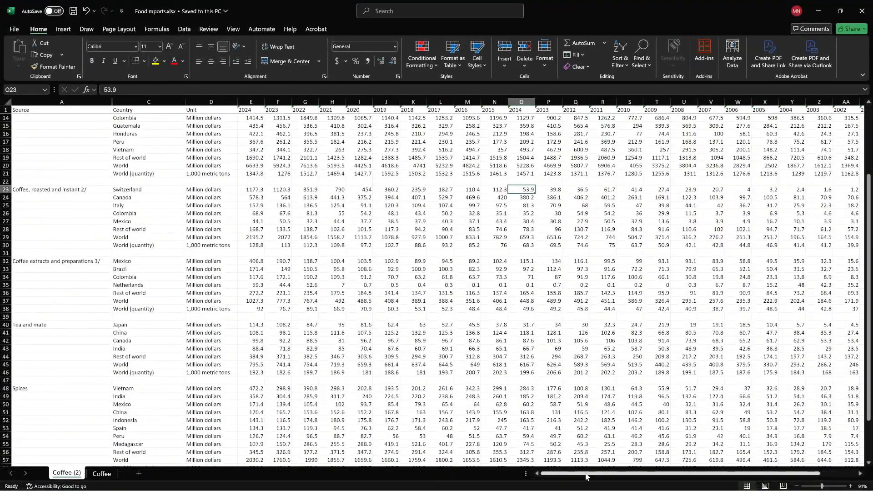
drag(666, 474, 665, 475)
scroll(818, 383, down, 3)
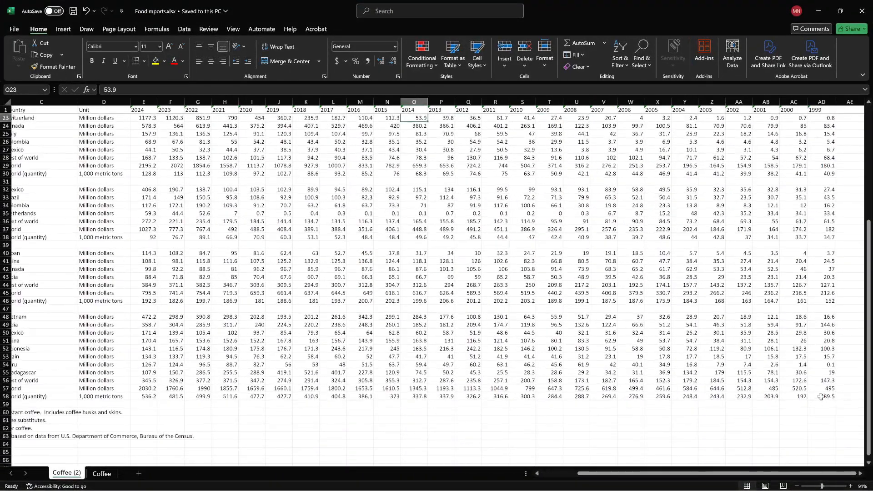
click(821, 396)
drag(821, 397, 9, 109)
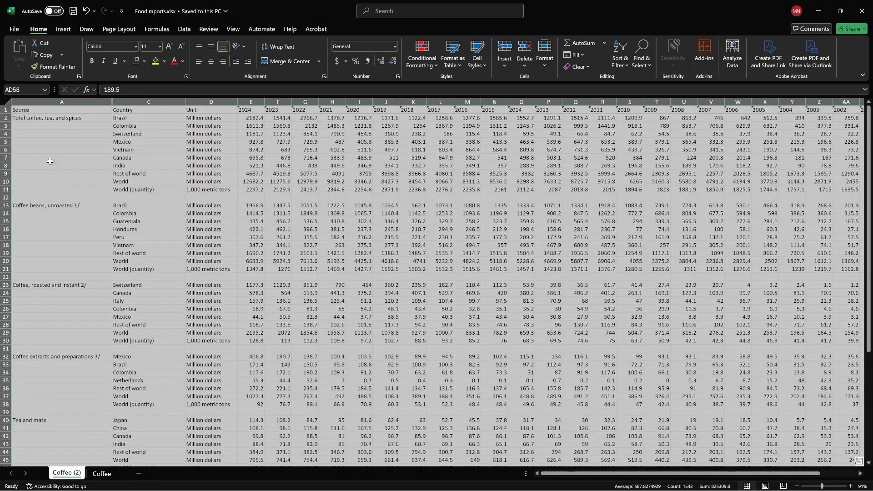
click(454, 64)
click(459, 96)
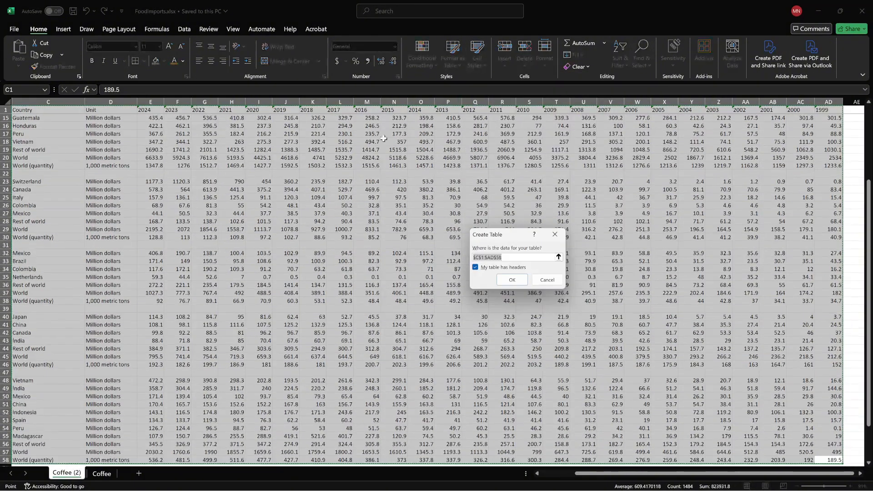
click(512, 280)
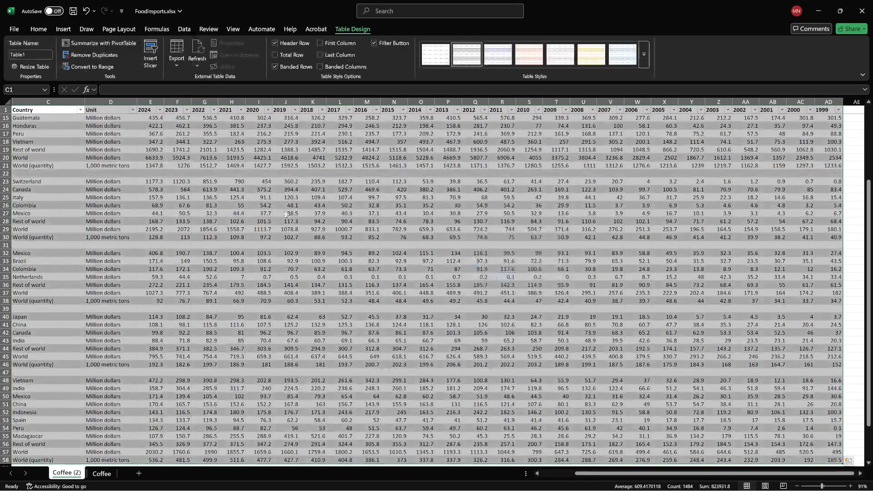
- Name the new table CoffeeTable and save the workbook
click(28, 56)
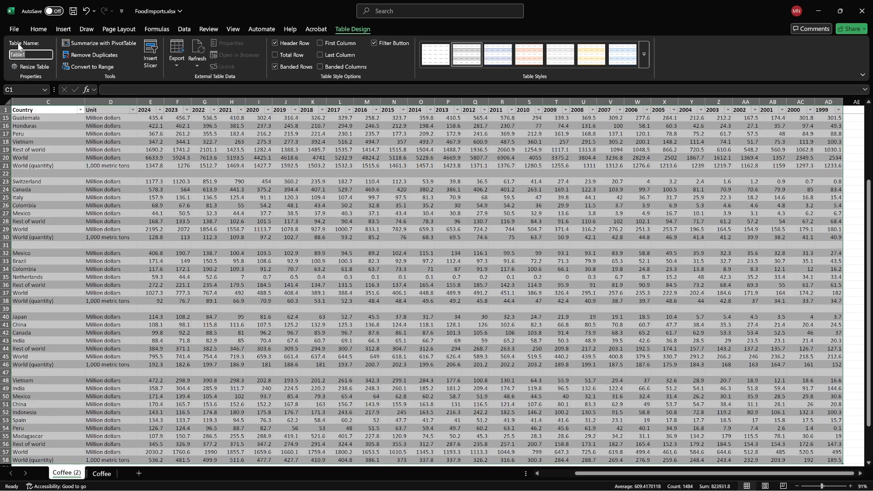
text(C)
key(Return)
click(341, 303)
key(ctrl+s)
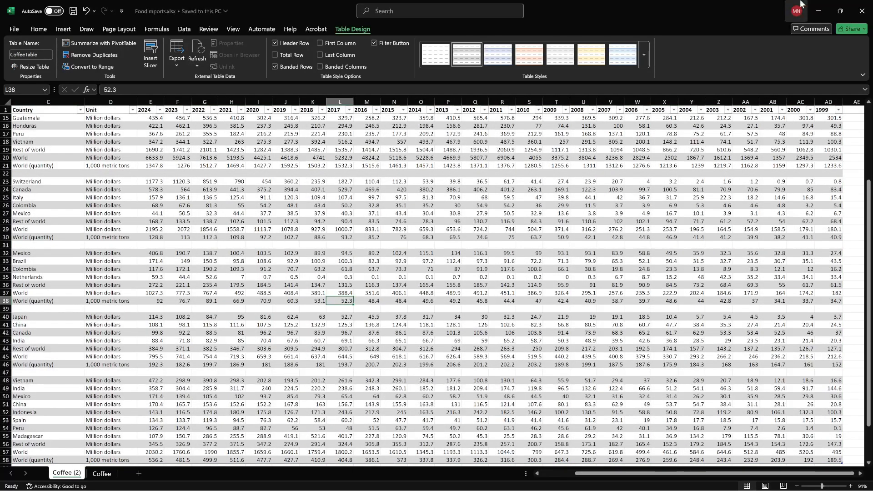
- Return to Power BI, choose Excel as the data source and upload FoodImports.xlsx from the Desktop
click(819, 11)
click(302, 283)
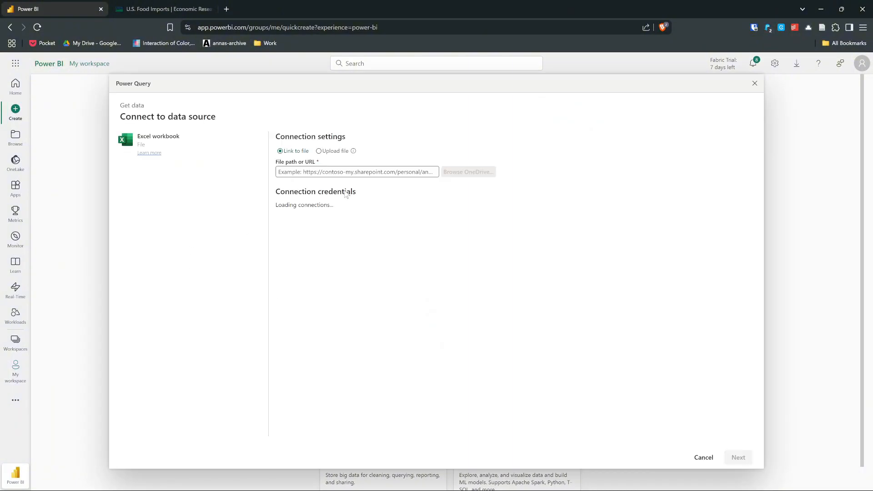
click(333, 152)
click(400, 192)
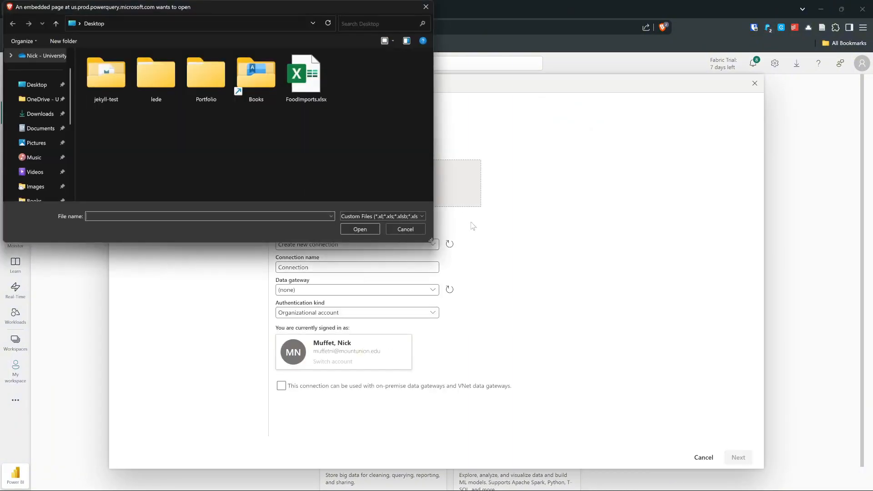
click(304, 76)
click(360, 229)
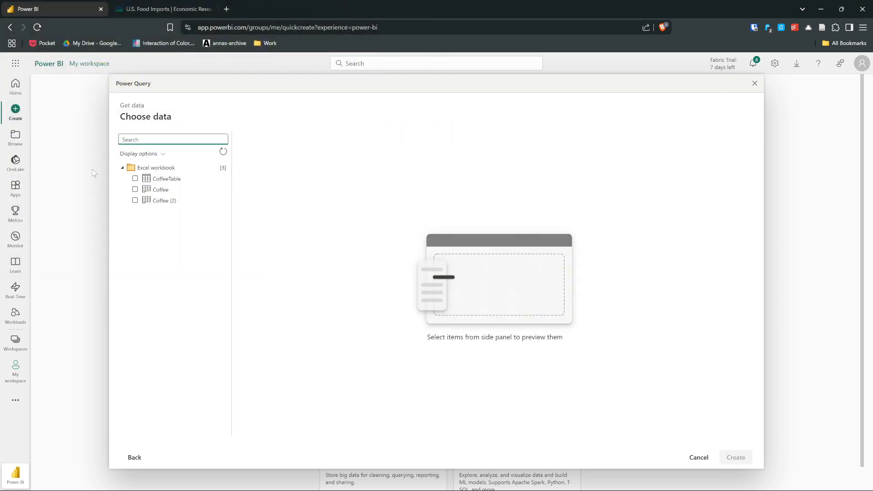
- Create the report from CoffeeTable, and check the table's year columns in Excel while the data loads
click(135, 178)
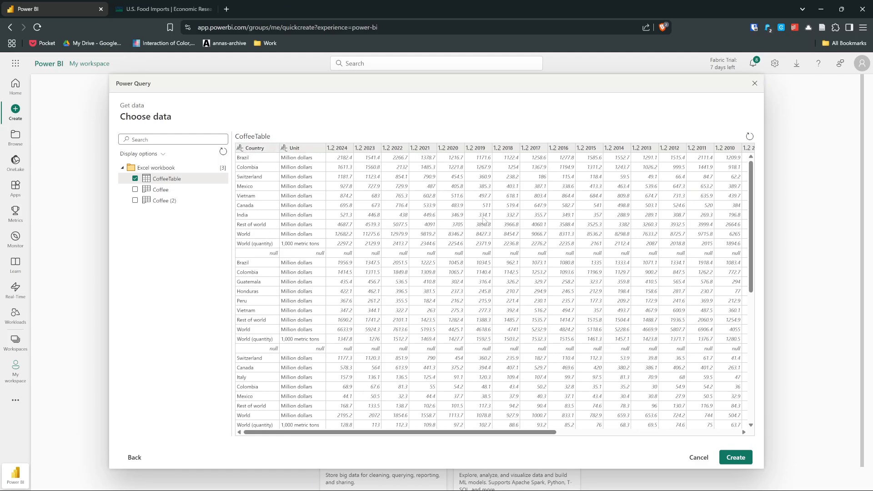
click(738, 457)
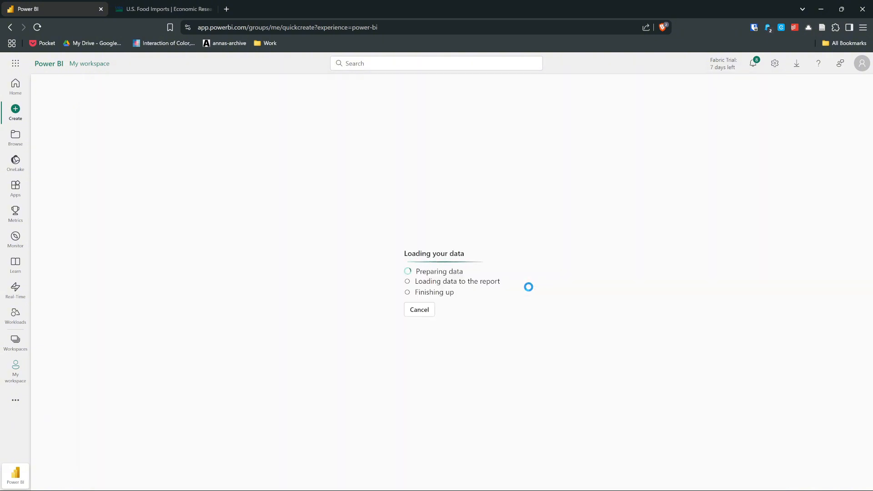
mouse_move(382, 489)
click(278, 481)
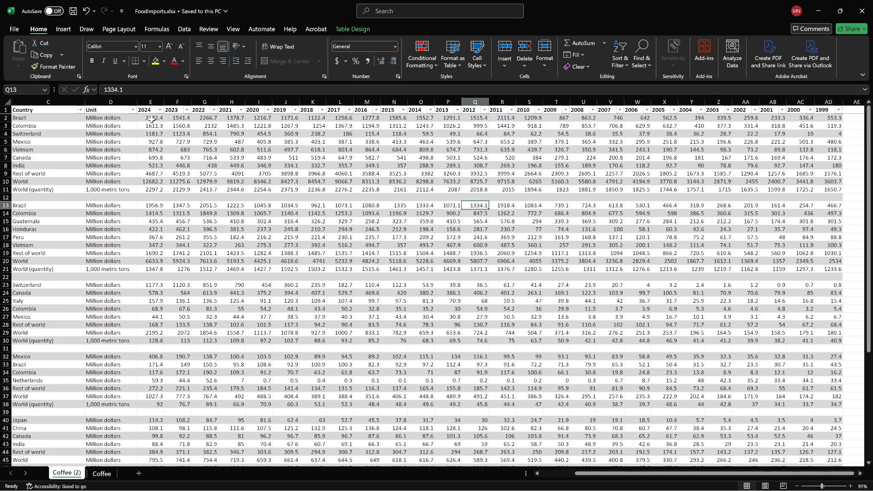
click(826, 11)
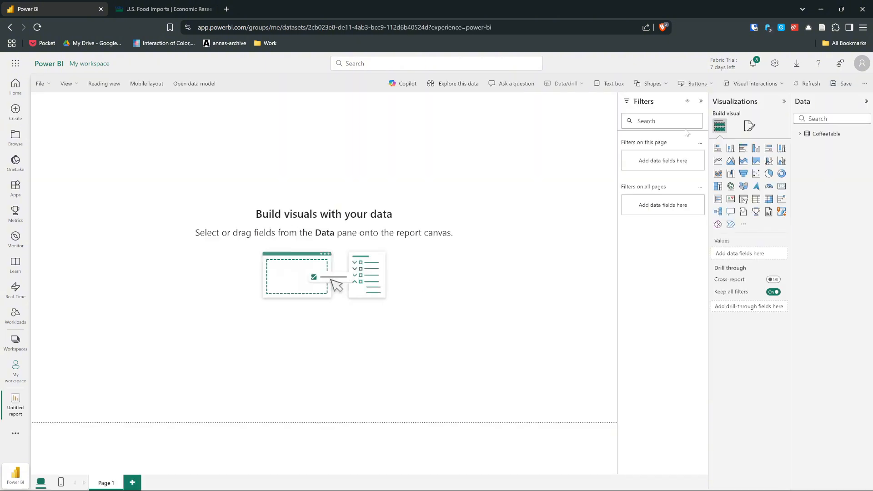
- Insert a line chart with CoffeeTable's 1999, 2000 and 2004 fields on the X-axis and Unit on the Y-axis
click(717, 161)
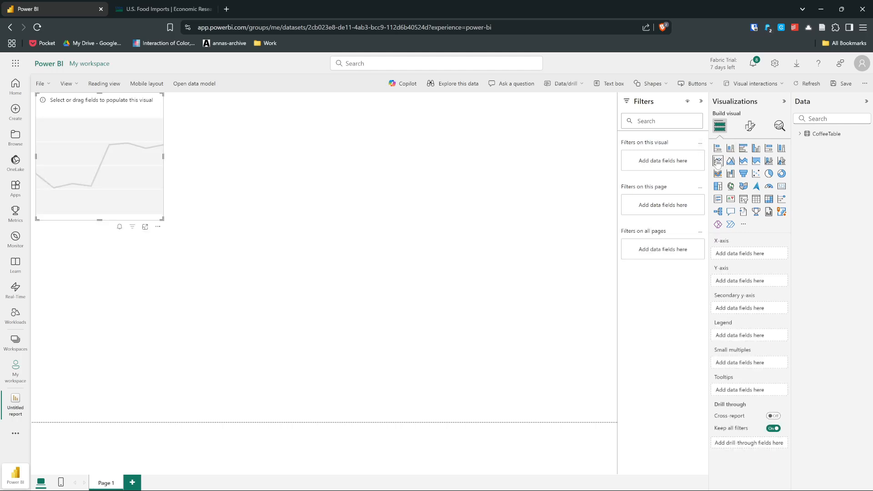
click(801, 134)
drag(792, 144, 687, 150)
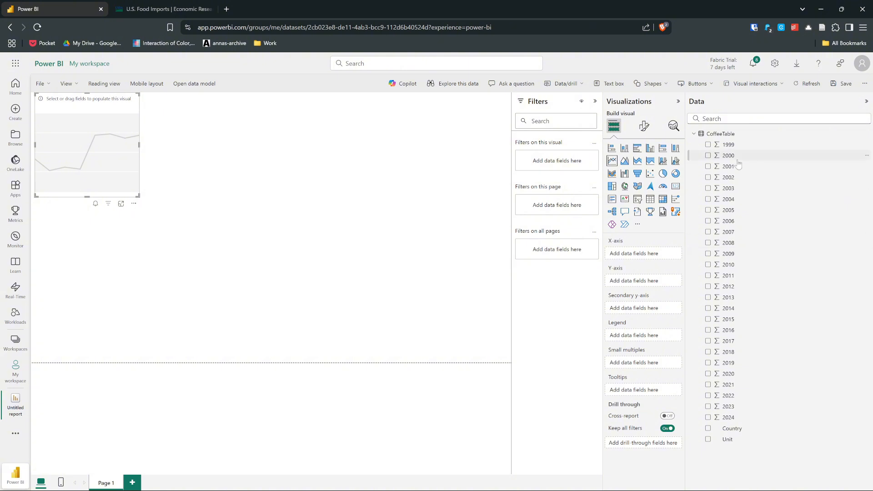
drag(728, 146, 651, 253)
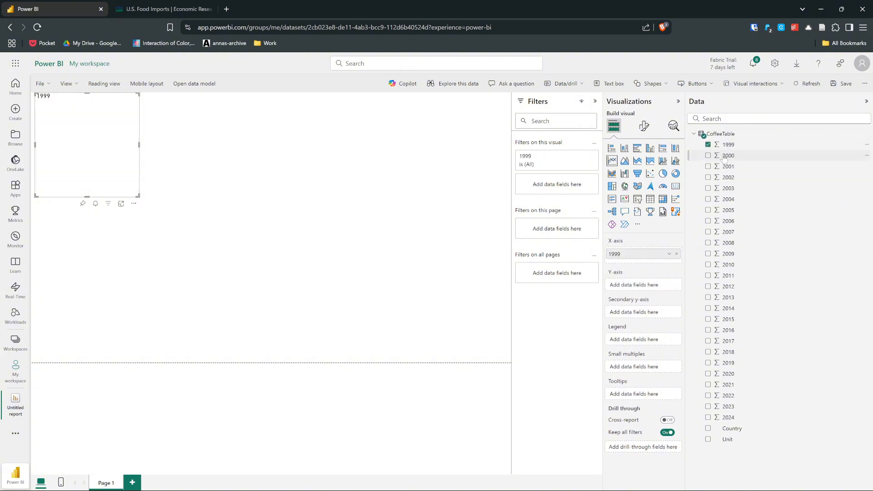
drag(726, 156, 641, 265)
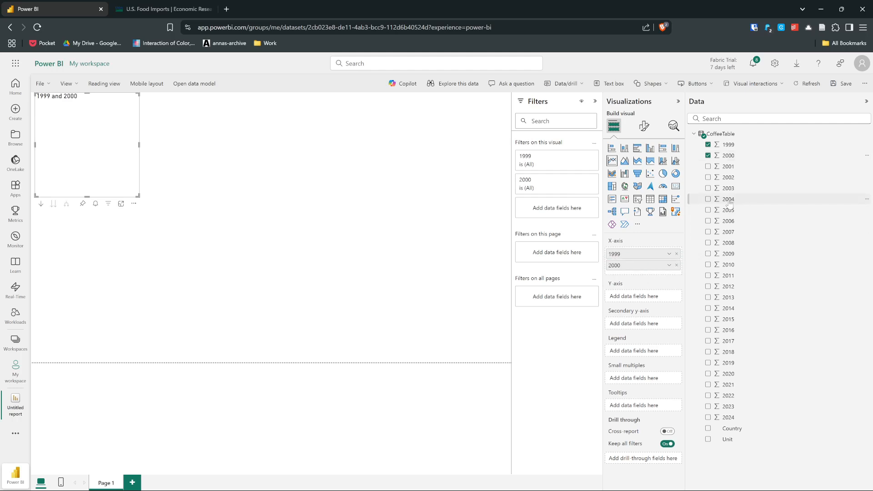
drag(730, 202, 649, 267)
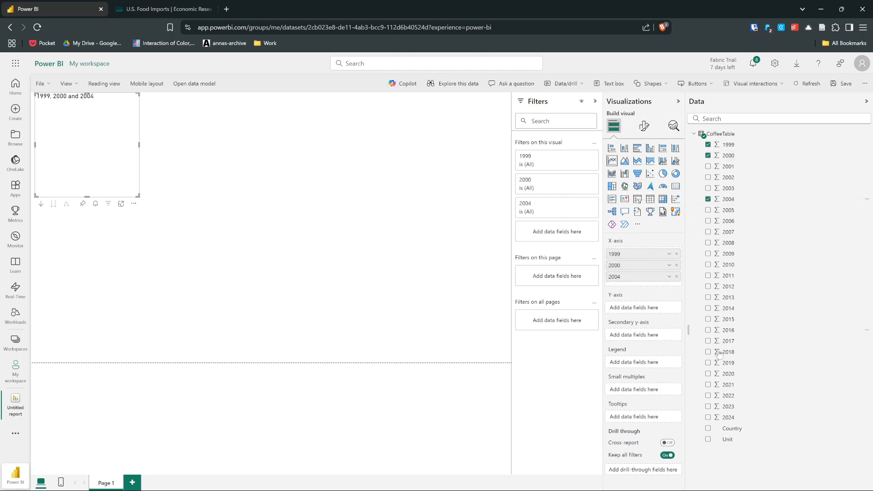
drag(738, 444, 654, 311)
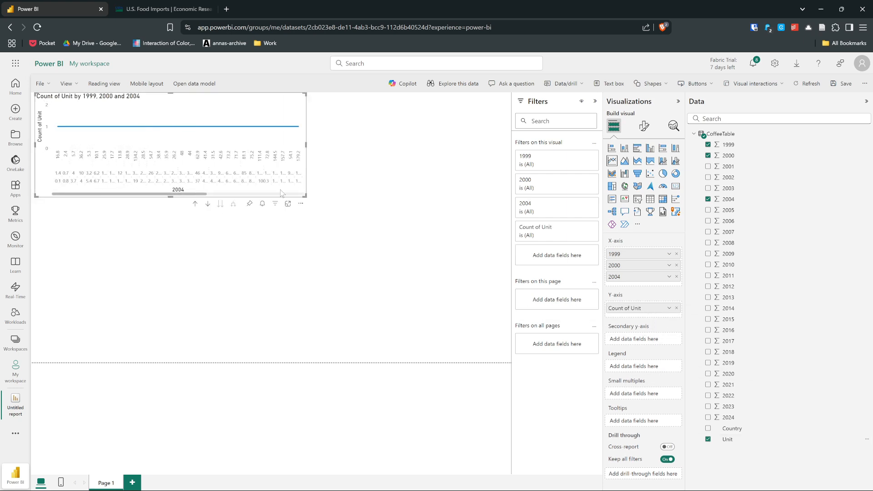
- Enlarge the line chart to inspect it, and delete it from the report page
drag(169, 197, 171, 234)
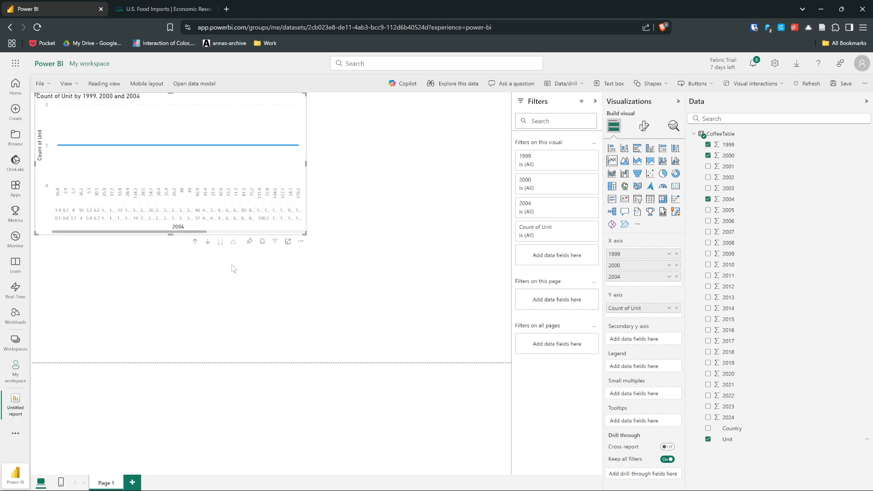
click(273, 260)
click(263, 176)
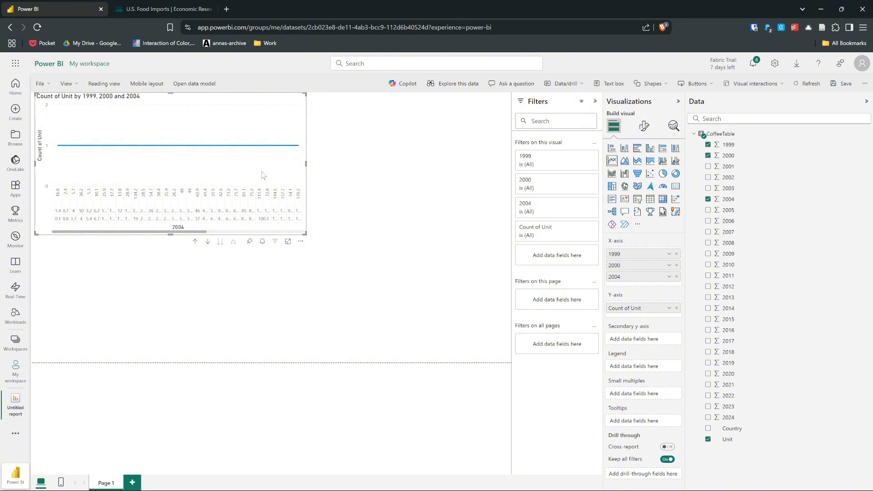
key(Delete)
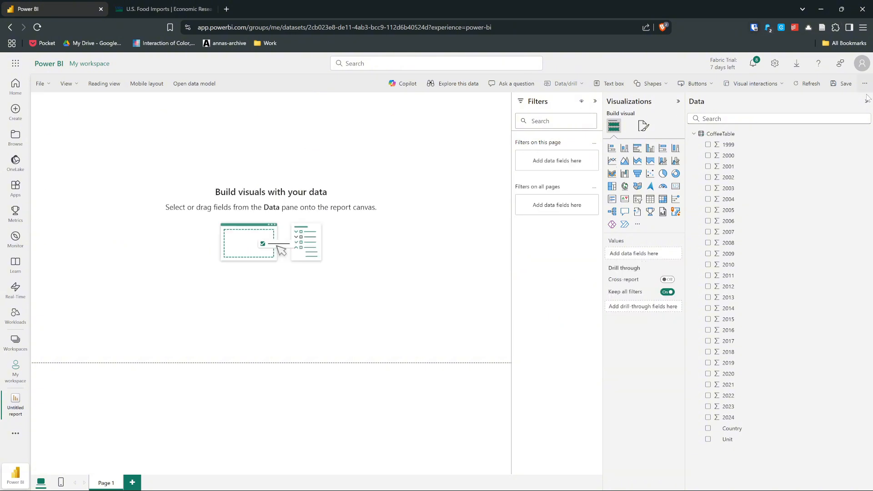
- Leave the empty report for the page for creating reports, and switch back to the Excel workbook
click(867, 101)
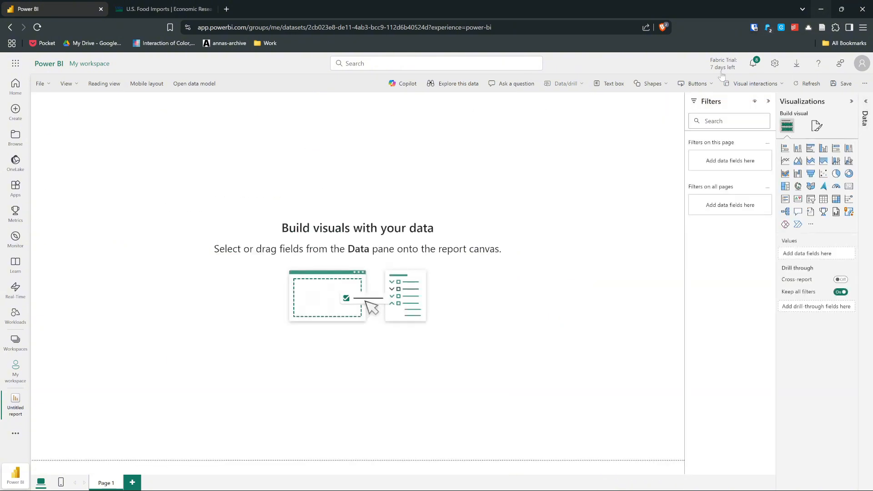
click(7, 29)
click(538, 295)
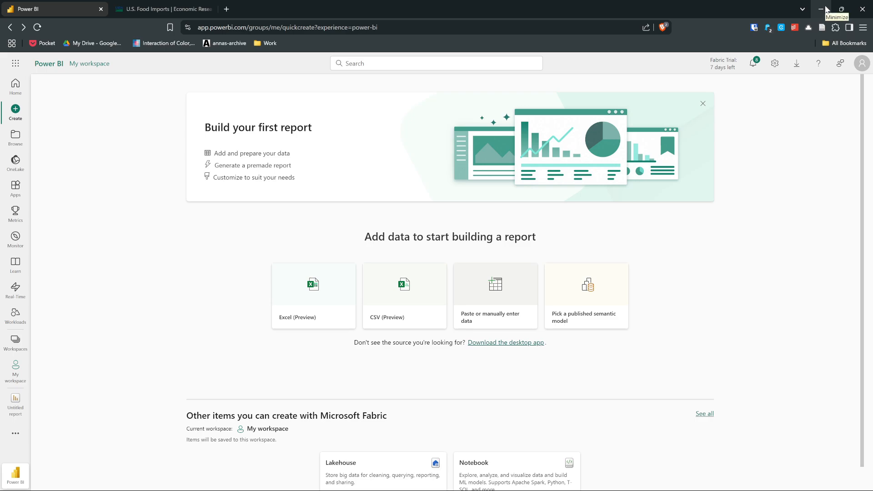
click(827, 9)
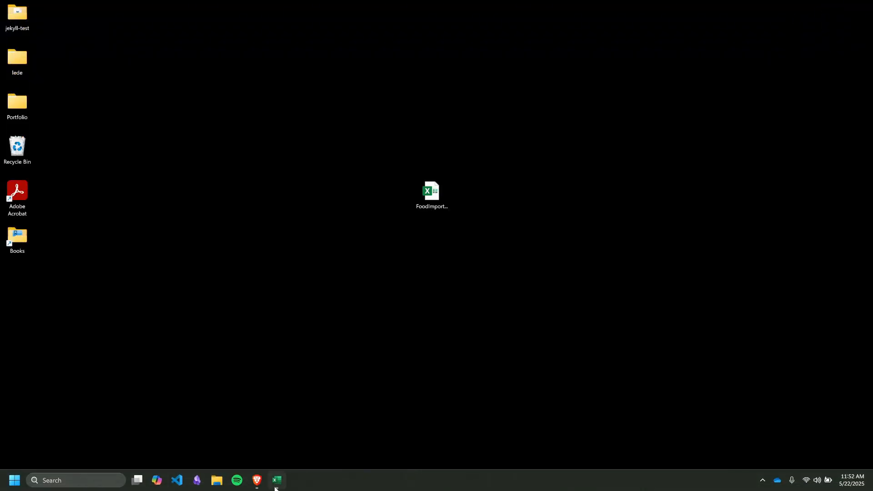
click(276, 477)
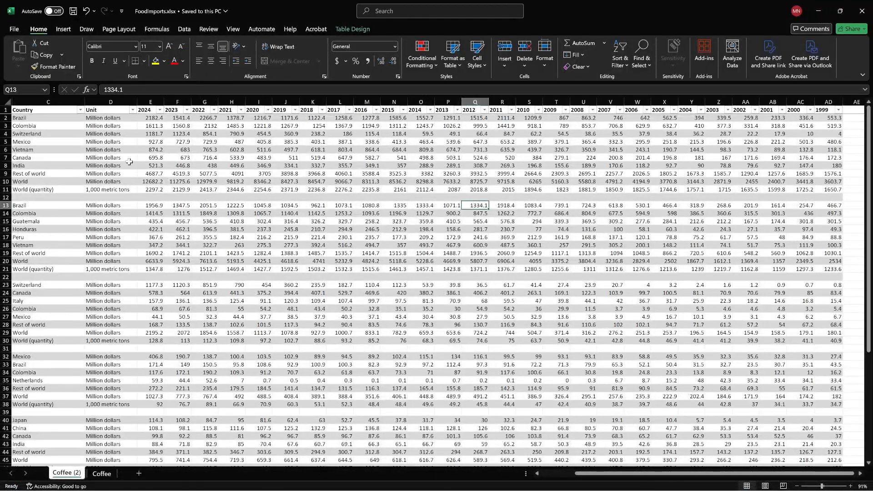
- Open the original Coffee sheet and select its full data range, A1 to AD61
click(70, 133)
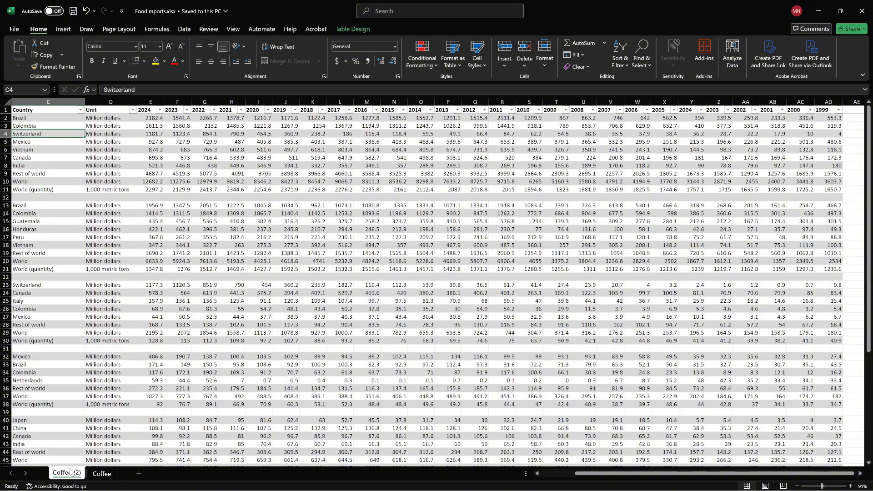
click(102, 474)
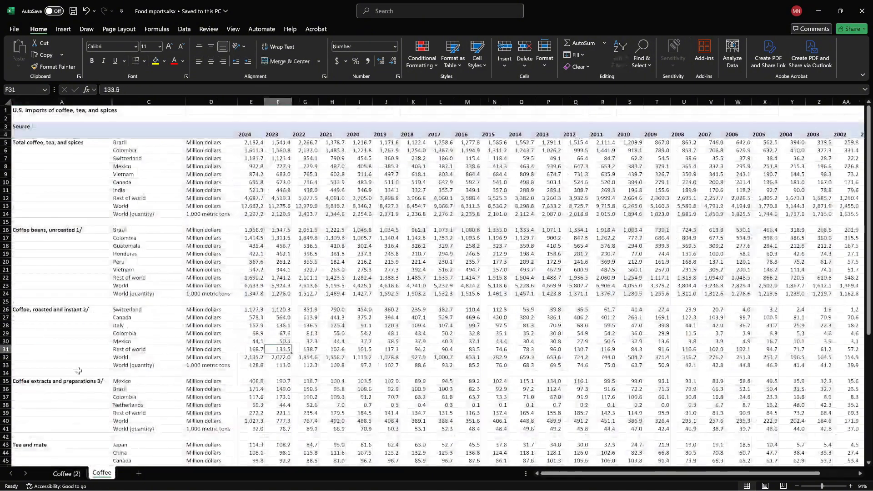
click(665, 230)
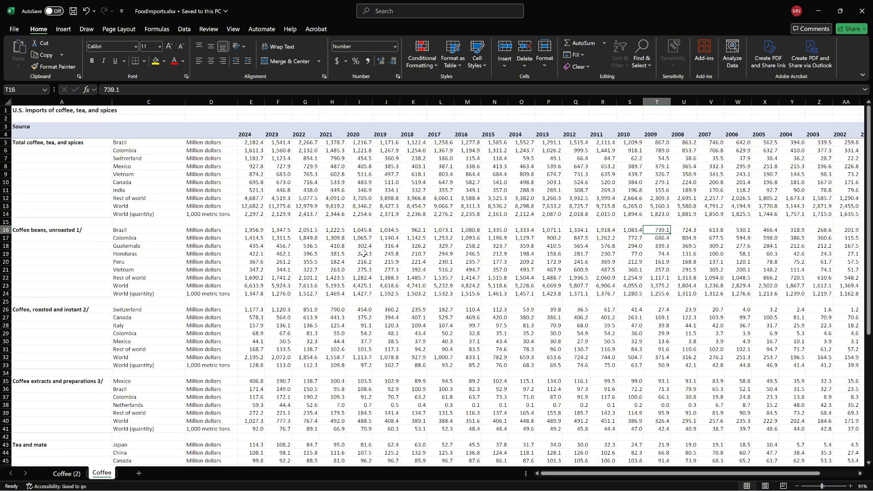
click(188, 191)
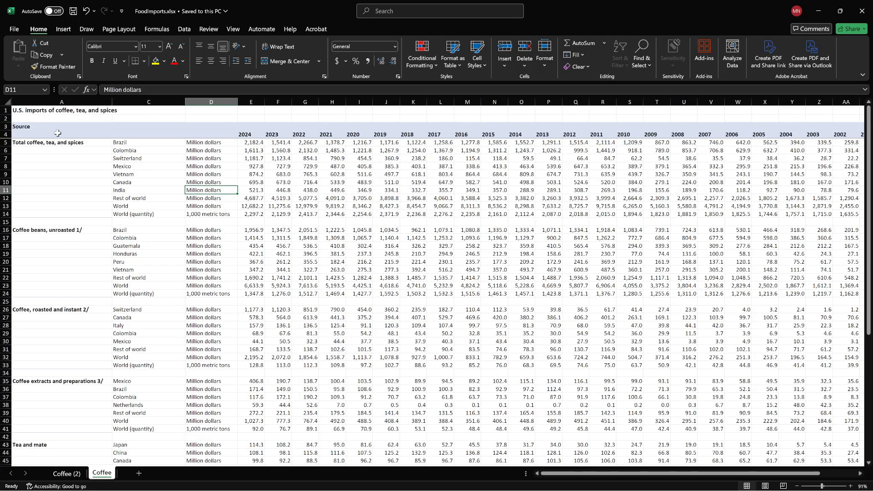
scroll(780, 397, down, 4)
drag(789, 475, 826, 474)
scroll(824, 391, down, 3)
drag(822, 426, 8, 105)
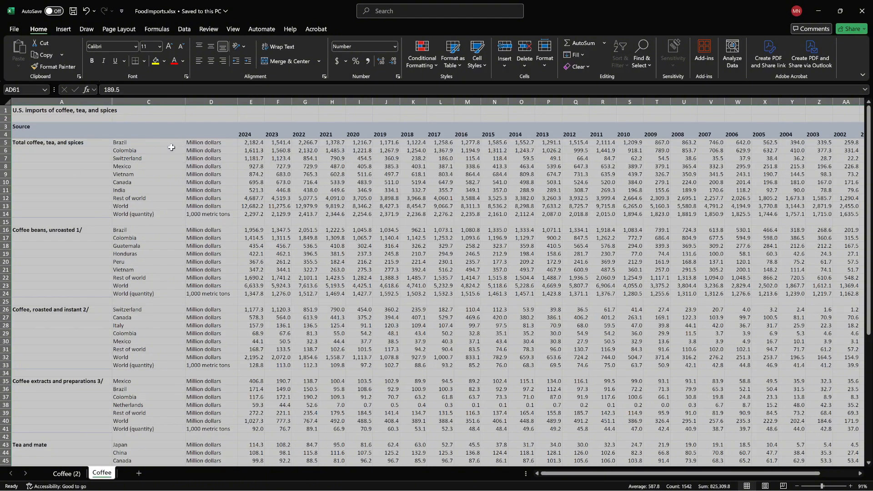
- Import data from an Excel workbook, choosing FoodImports.xlsx from the Desktop as the source file
click(184, 29)
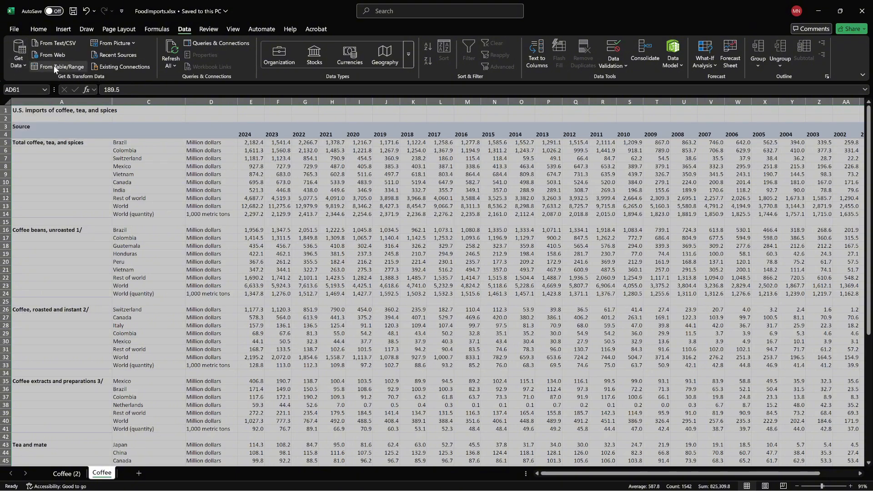
click(21, 64)
mouse_move(22, 80)
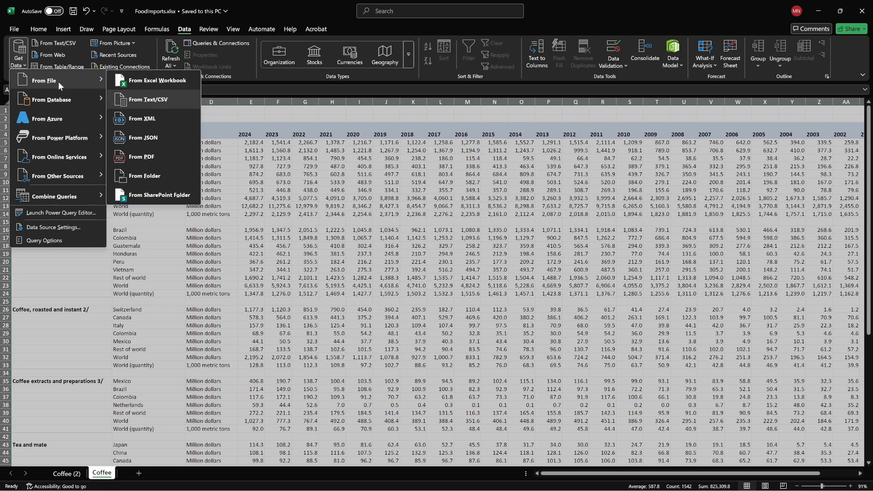
click(149, 80)
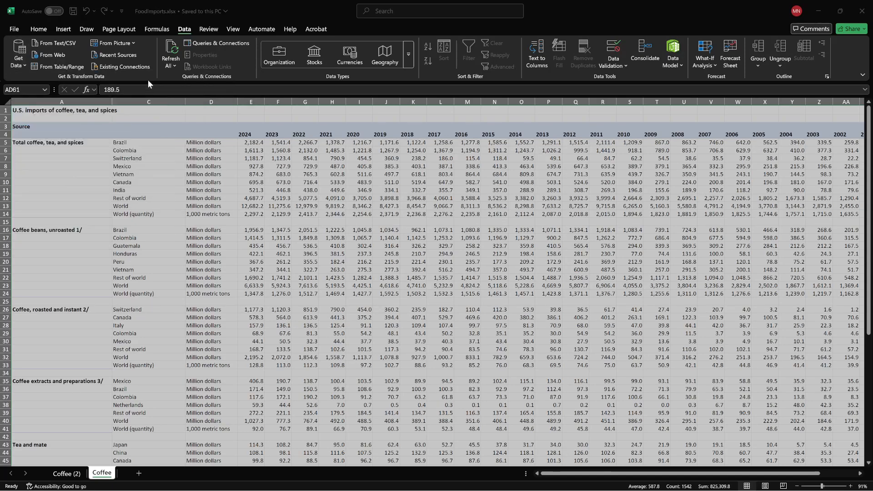
click(28, 84)
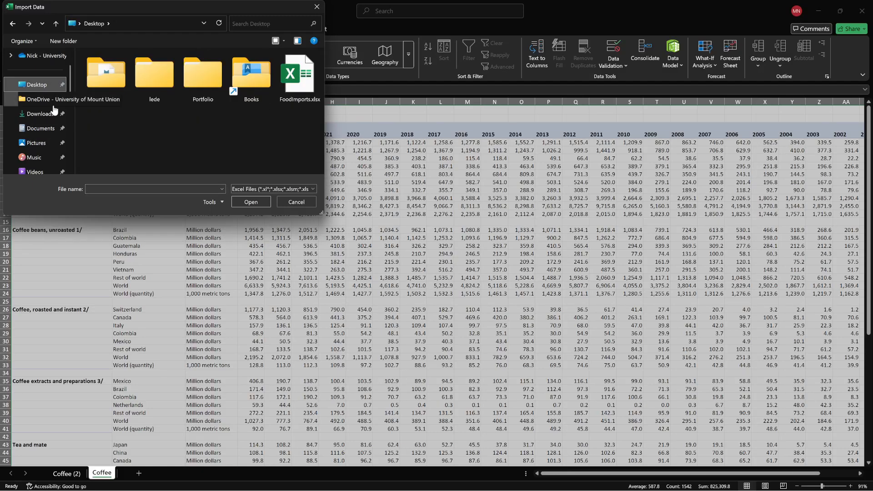
click(299, 77)
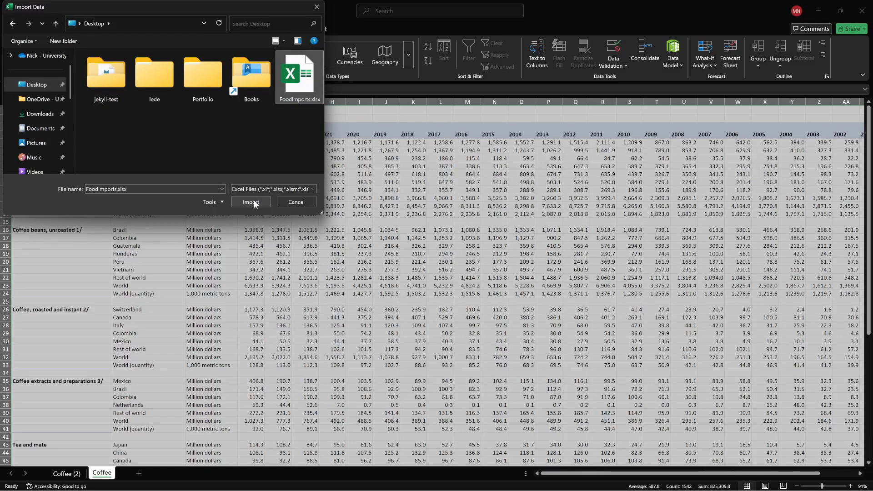
click(253, 202)
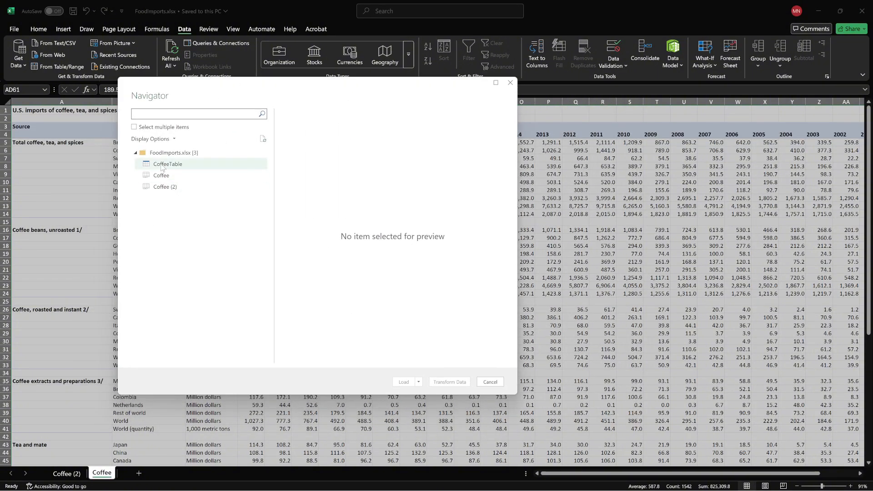
- Preview the Coffee sheet's columns in the Navigator and send that sheet to Power Query for transformation
click(185, 175)
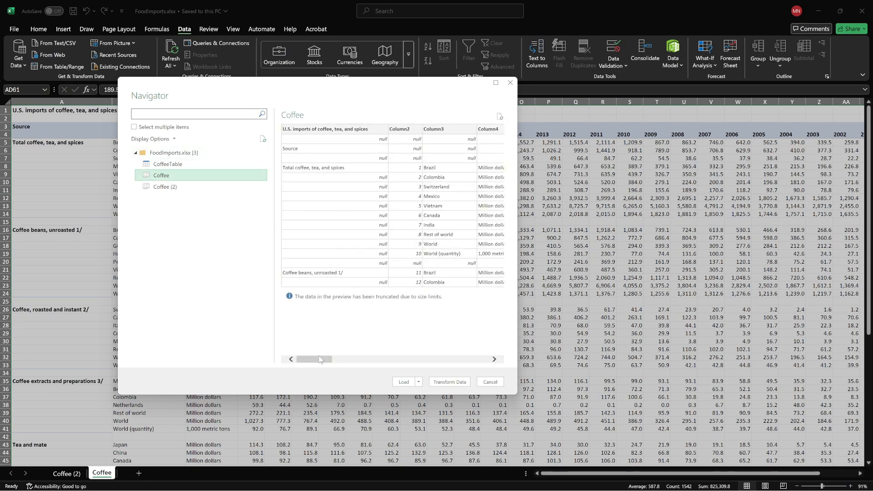
drag(319, 360, 432, 359)
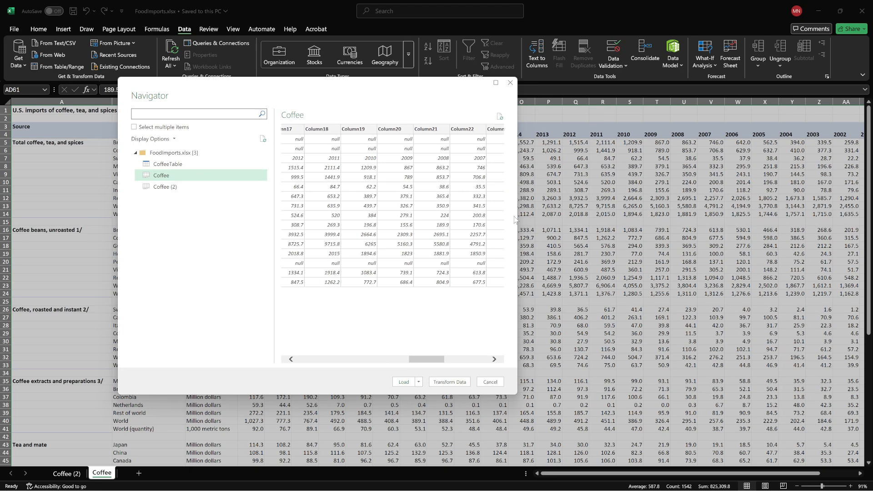
drag(515, 219, 738, 223)
drag(652, 361, 404, 361)
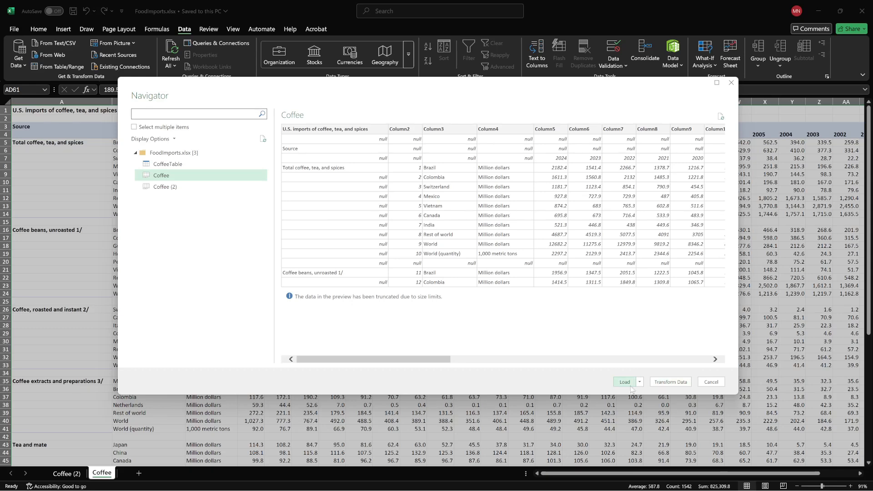
click(670, 384)
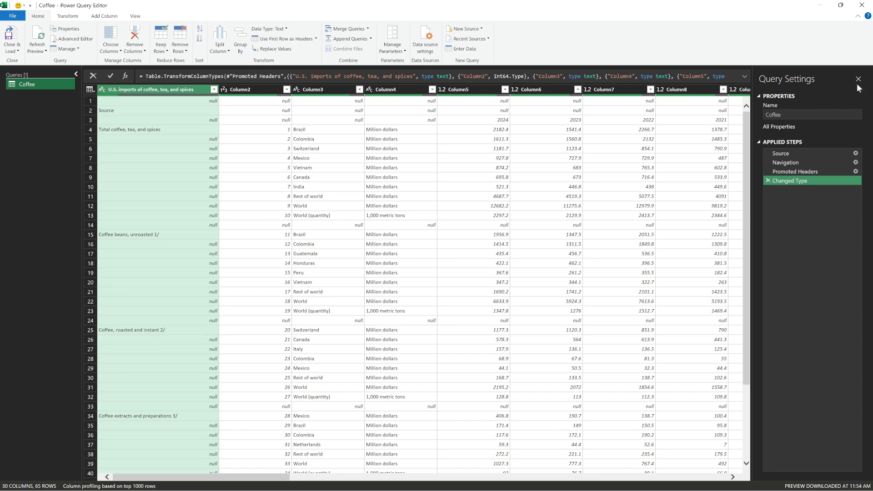
- Look through the Coffee query's rows down to the footnotes and remove the bottom 5 rows
click(606, 216)
click(137, 111)
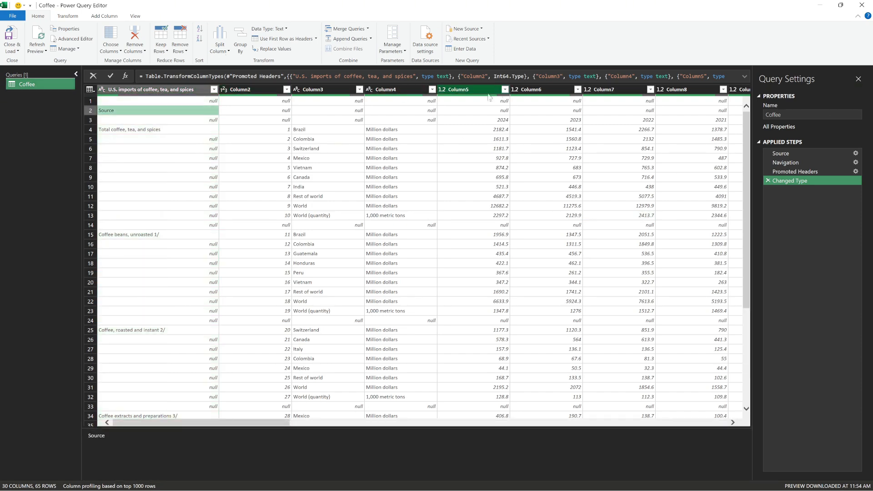
click(272, 159)
scroll(332, 237, down, 4)
scroll(350, 252, up, 4)
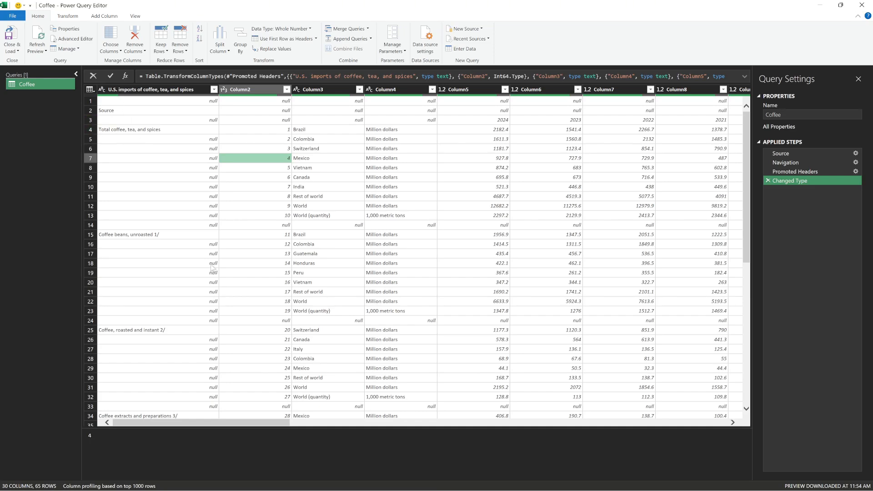
scroll(218, 269, down, 10)
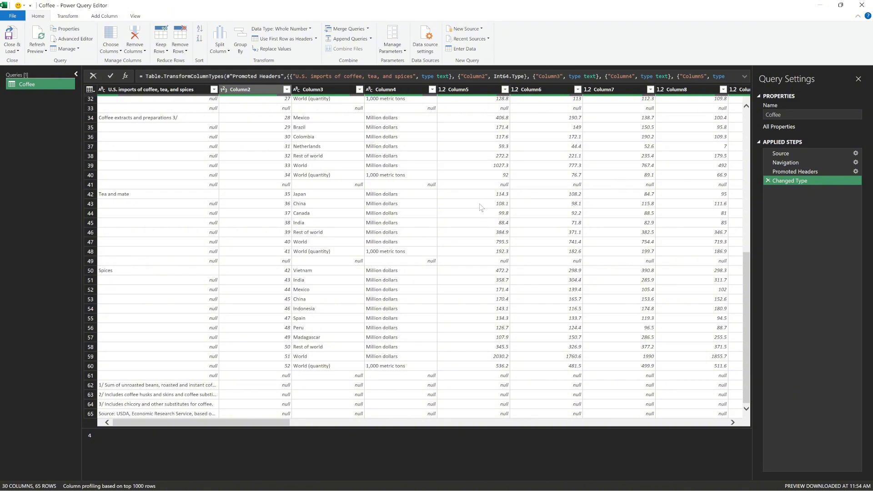
click(89, 396)
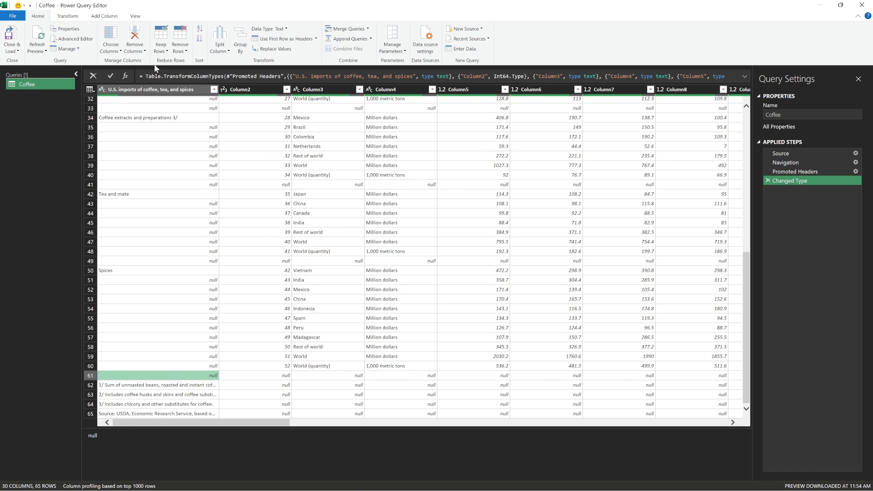
click(186, 51)
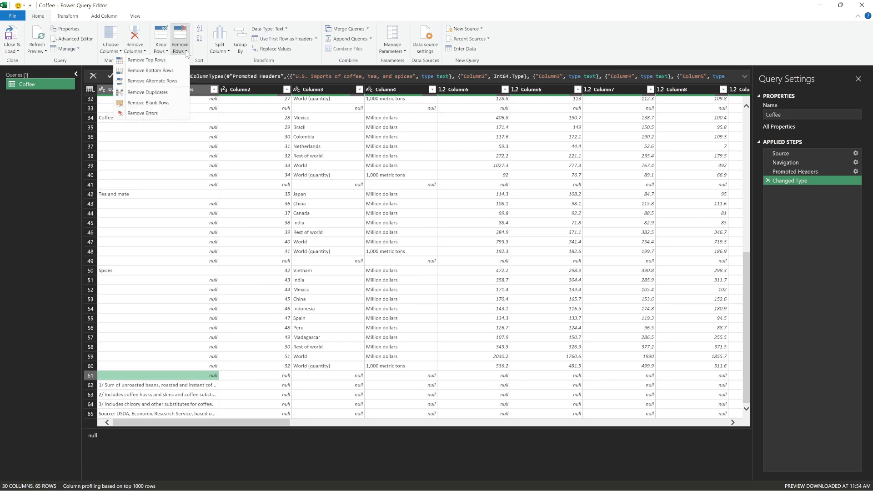
click(164, 72)
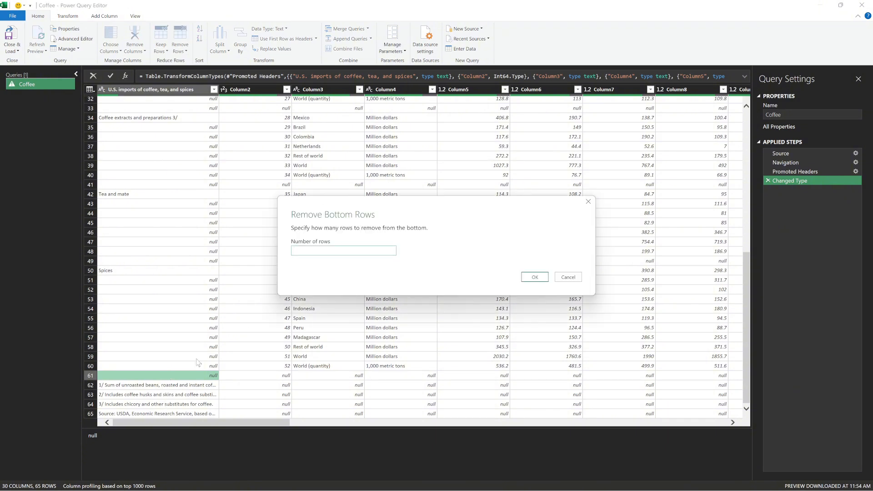
text(5)
click(526, 284)
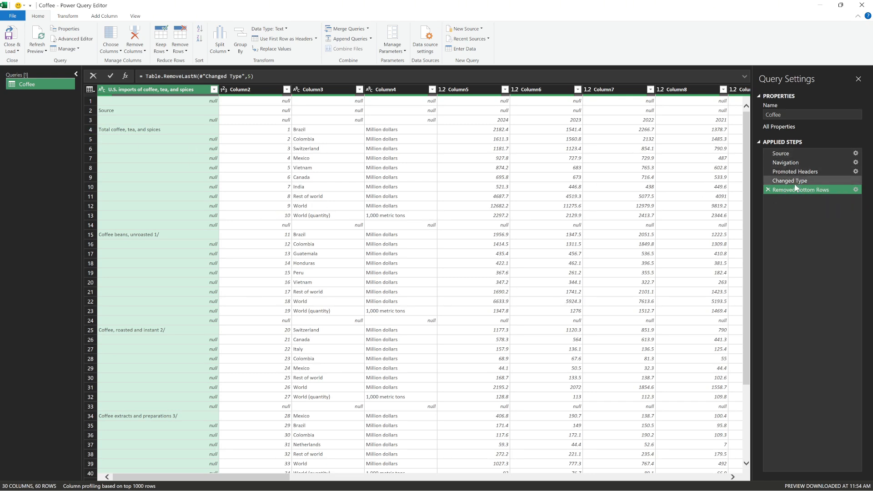
- Review the query's applied steps one by one from Changed Type back to Source, and return to Removed Bottom Rows
click(795, 181)
click(793, 171)
click(791, 164)
click(788, 155)
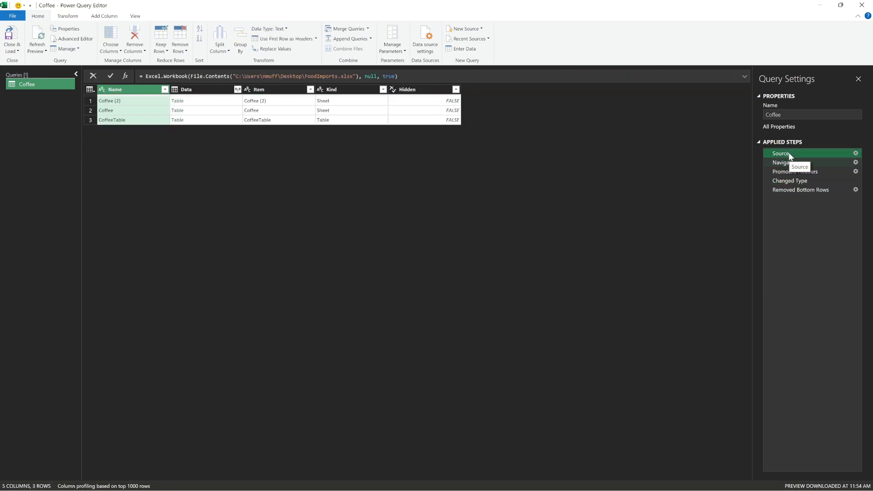
click(795, 190)
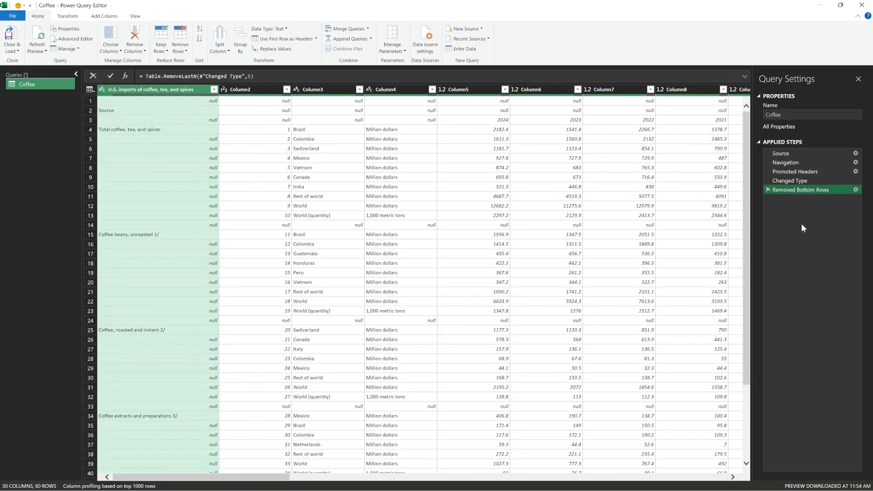
- Remove the top 2 rows of the query, above the row that holds the years
click(303, 149)
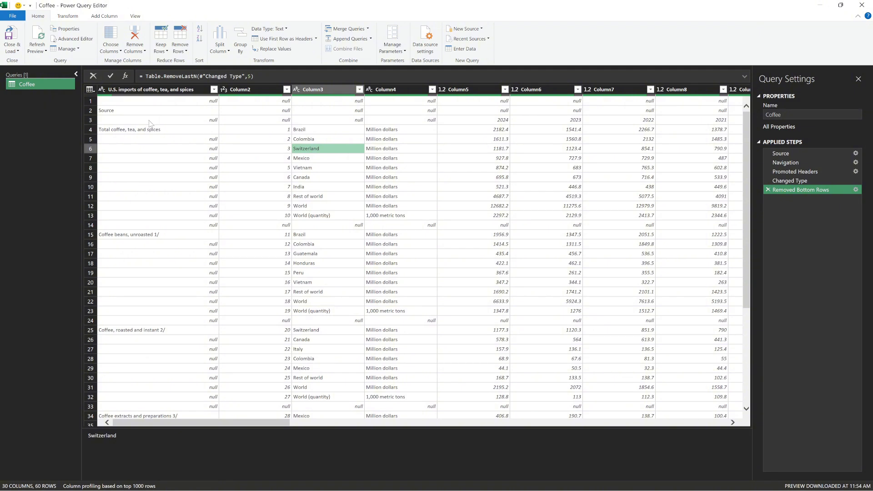
click(243, 121)
click(91, 121)
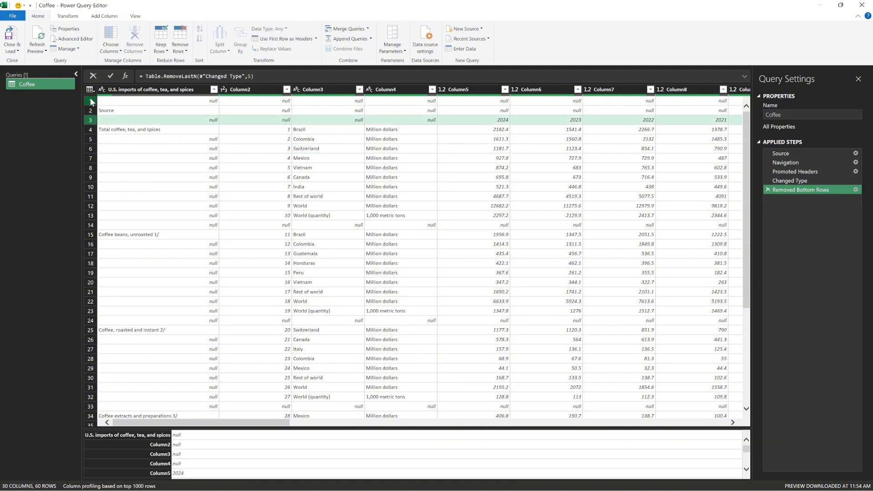
click(109, 114)
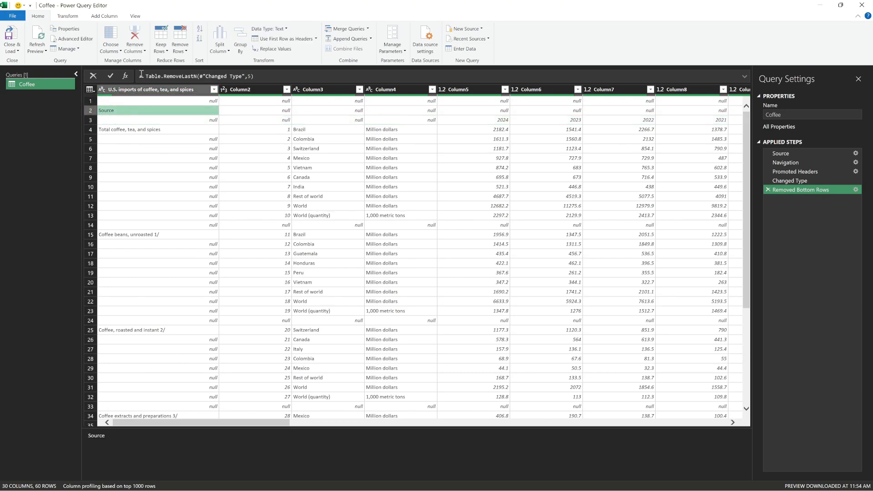
click(181, 49)
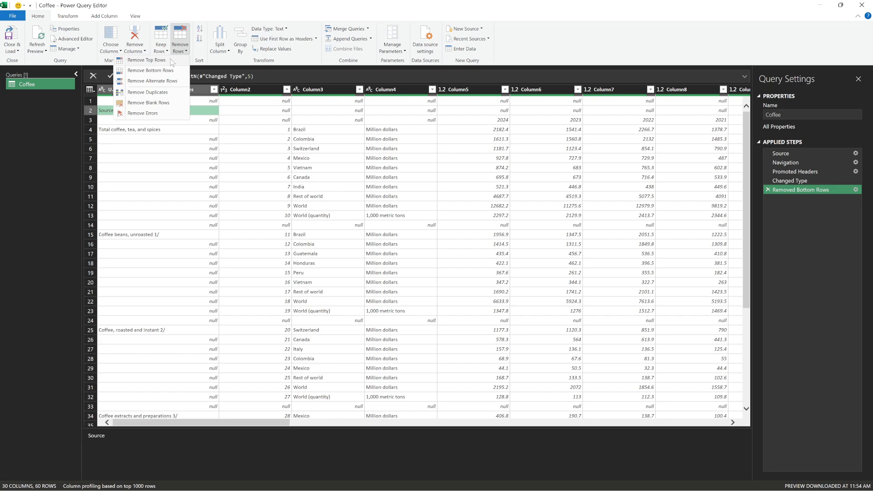
click(146, 60)
text(2)
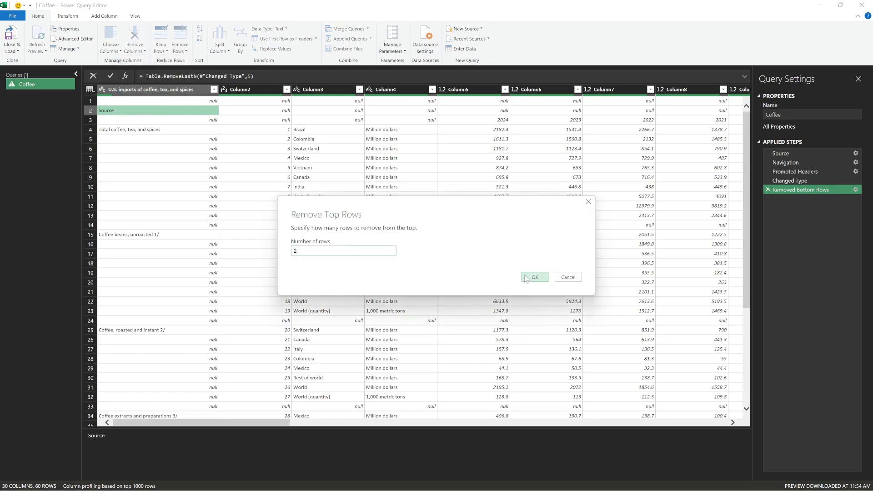
click(525, 277)
click(495, 140)
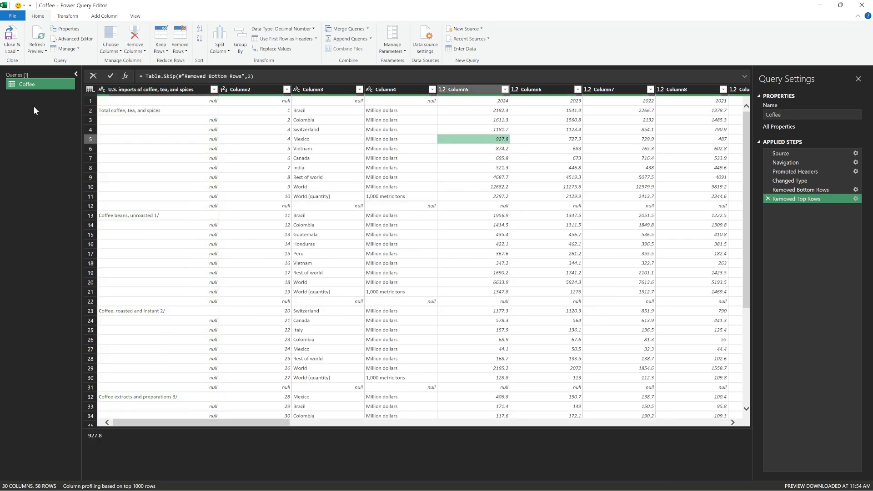
- Promote the first row with the years to column headers and check the columns across the table
click(88, 102)
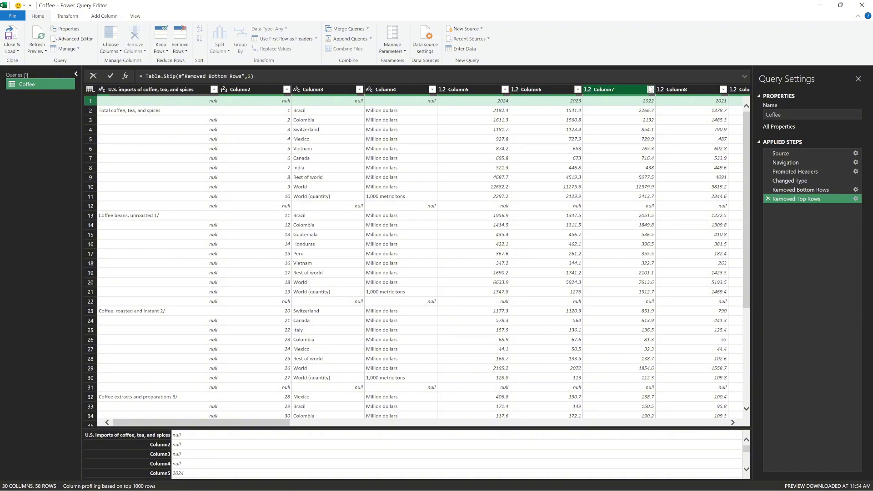
click(313, 39)
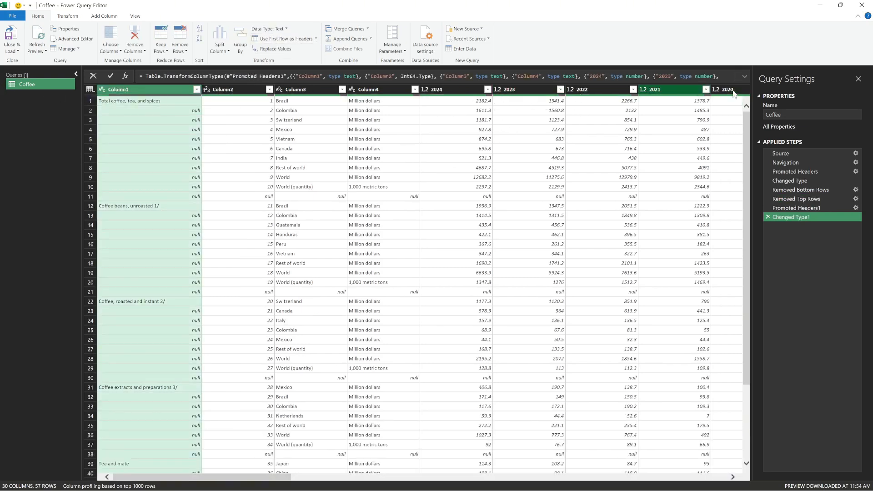
drag(286, 478, 204, 475)
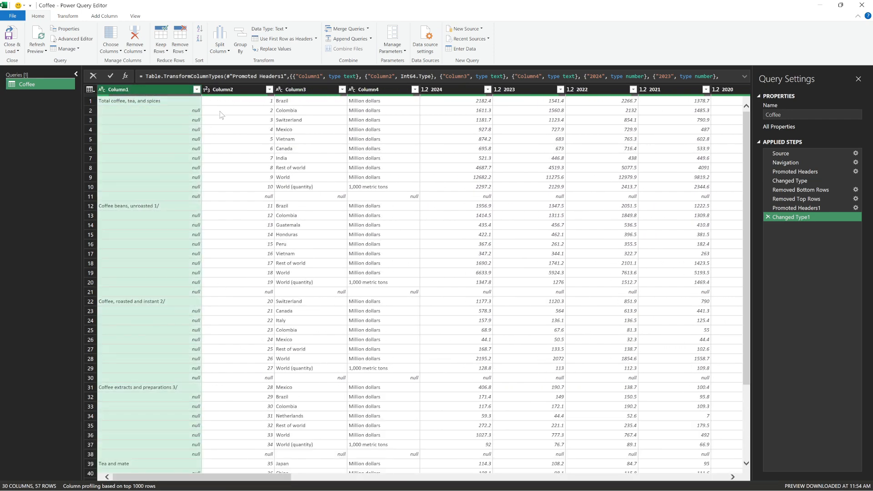
- Rename Column1, which holds the product categories, to Source
double_click(127, 90)
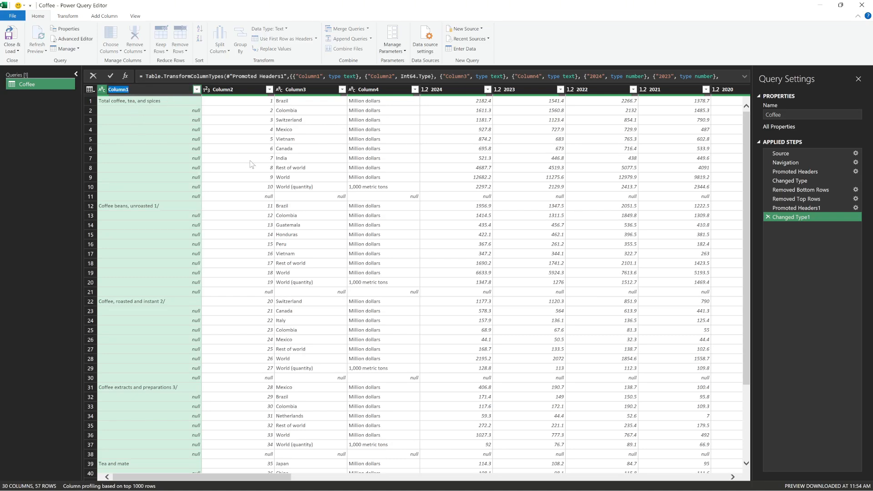
key(BackSpace)
key(Return)
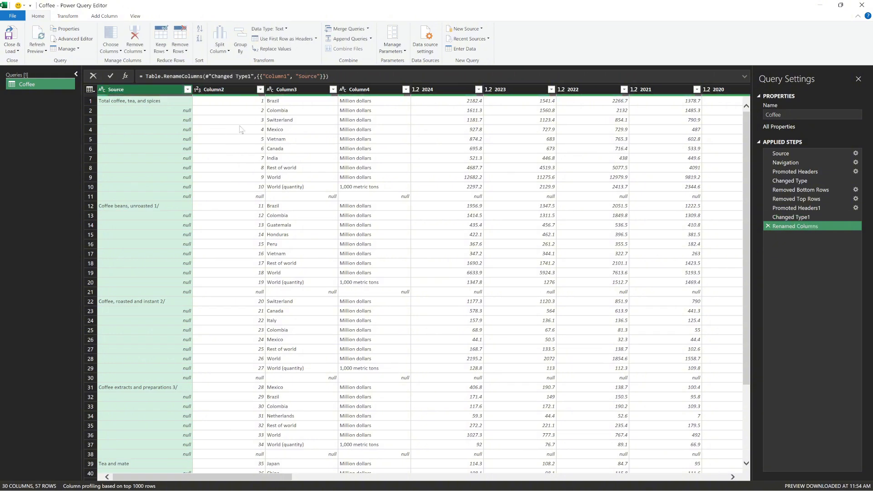
- Remove Column2, which holds the running row numbers, from the query
click(241, 93)
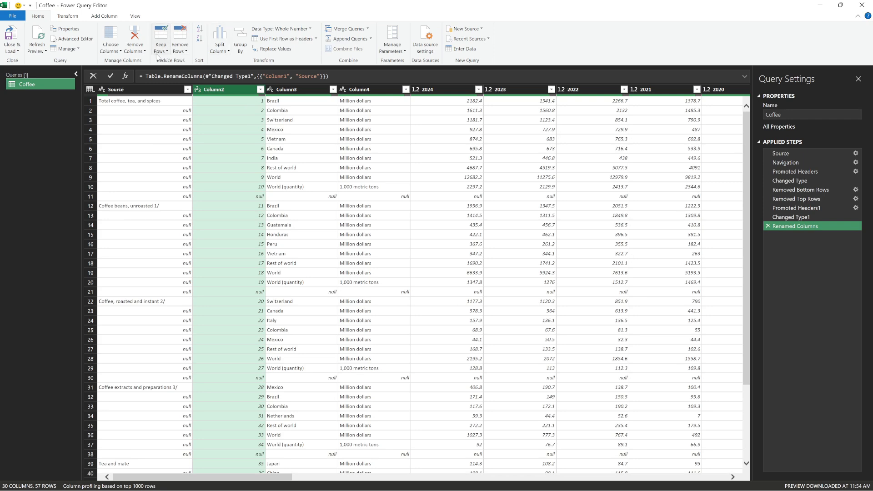
click(134, 49)
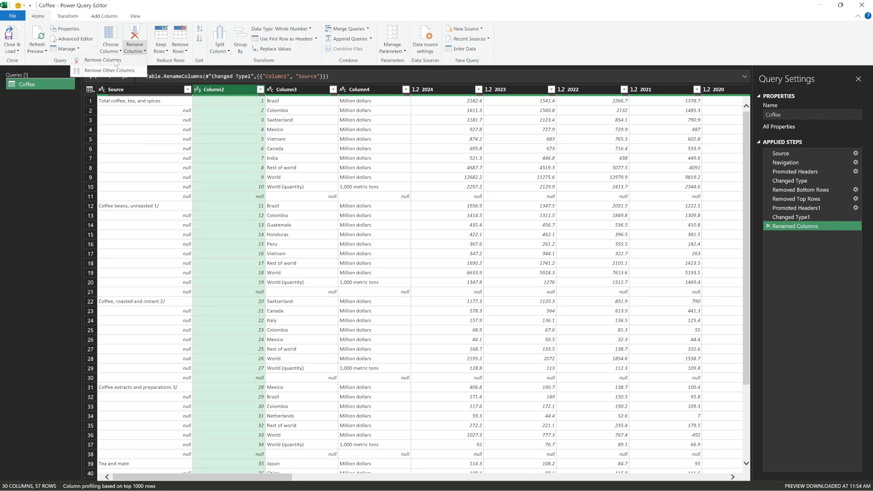
click(115, 60)
click(195, 121)
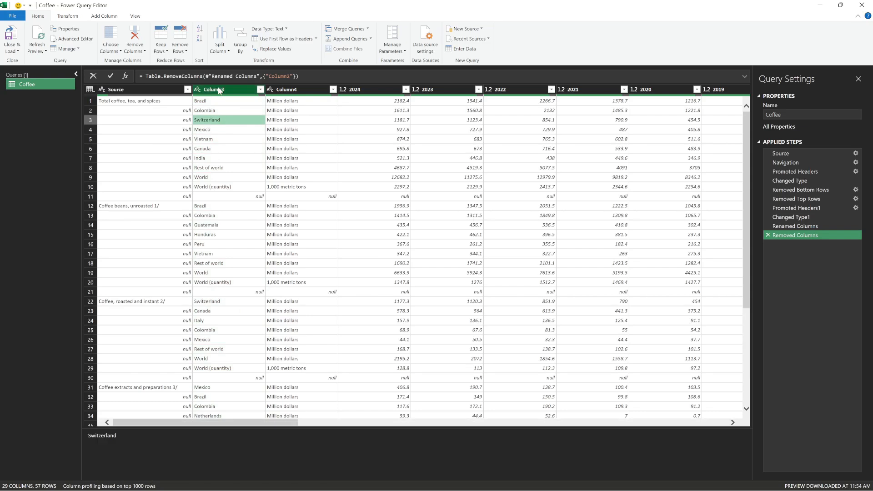
- Rename Column3, which lists the import origins, to Country
click(219, 90)
double_click(218, 89)
text(Coun)
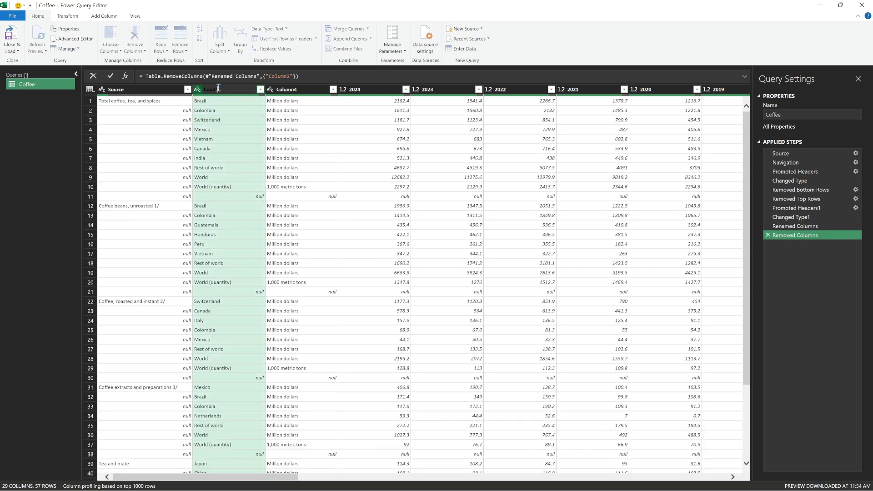
text(try)
key(Return)
- Rename Column4, which holds the measurement units, to Unit
click(291, 89)
double_click(293, 89)
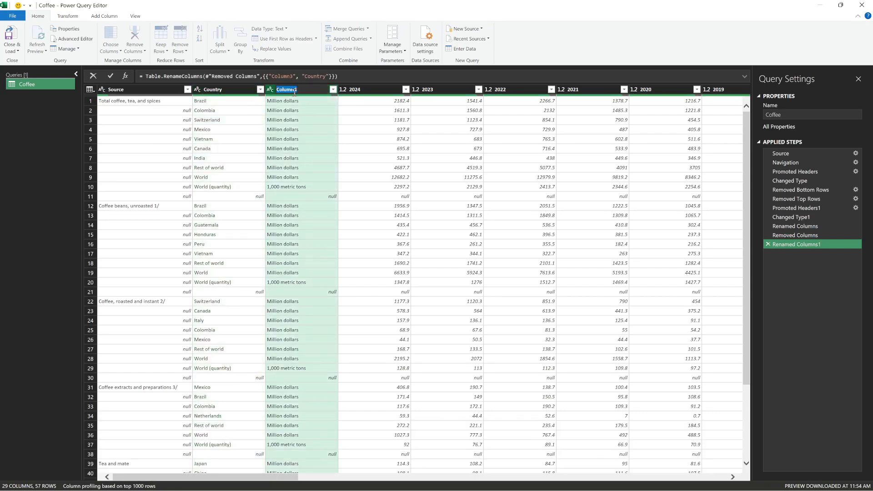
text(Unit)
key(Return)
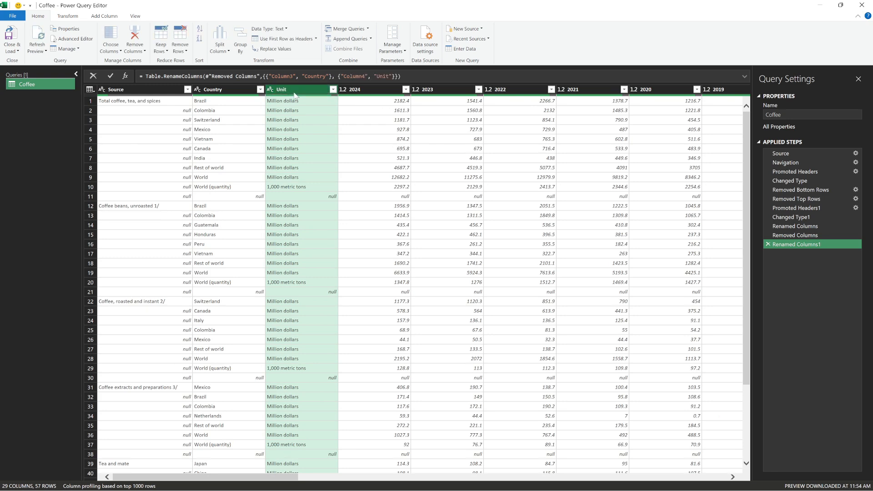
- Check the table for empty separator rows between the product categories and remove all blank rows
click(470, 226)
scroll(536, 223, down, 5)
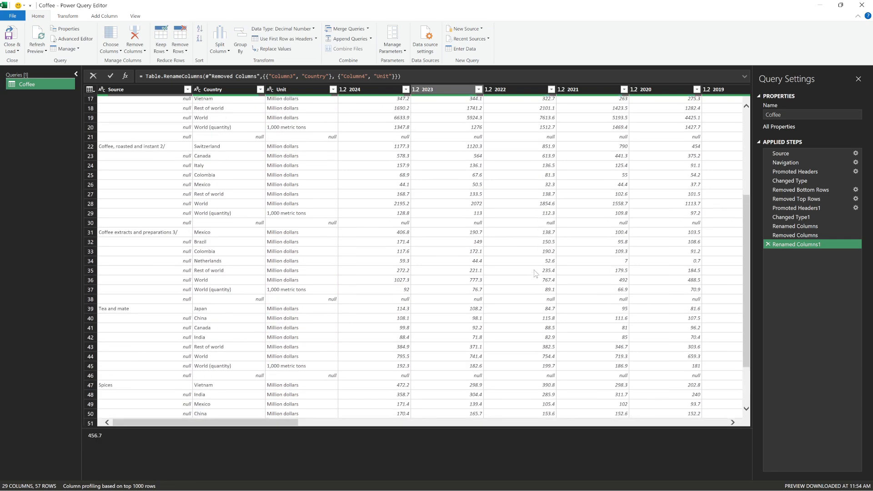
scroll(537, 273, up, 5)
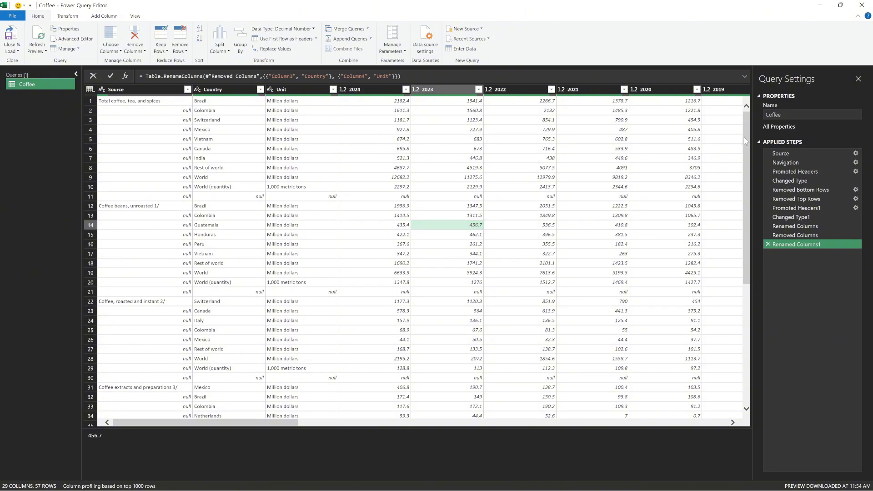
click(301, 139)
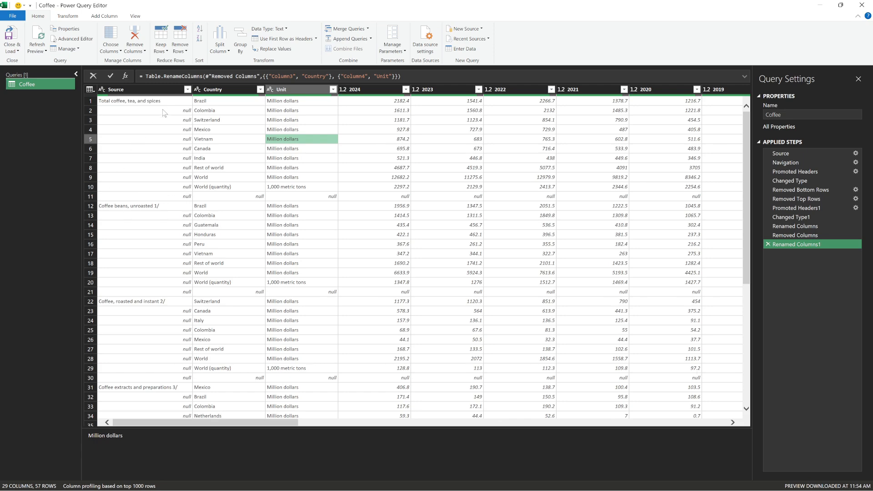
scroll(374, 305, down, 8)
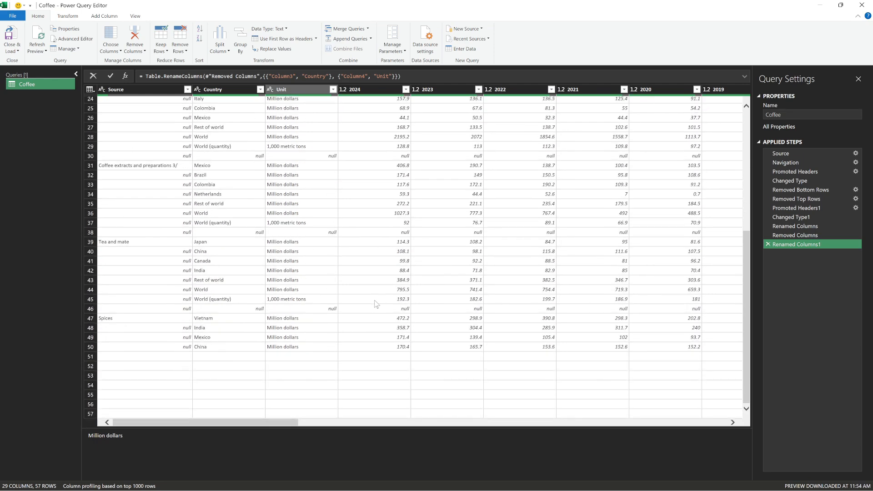
scroll(316, 312, up, 8)
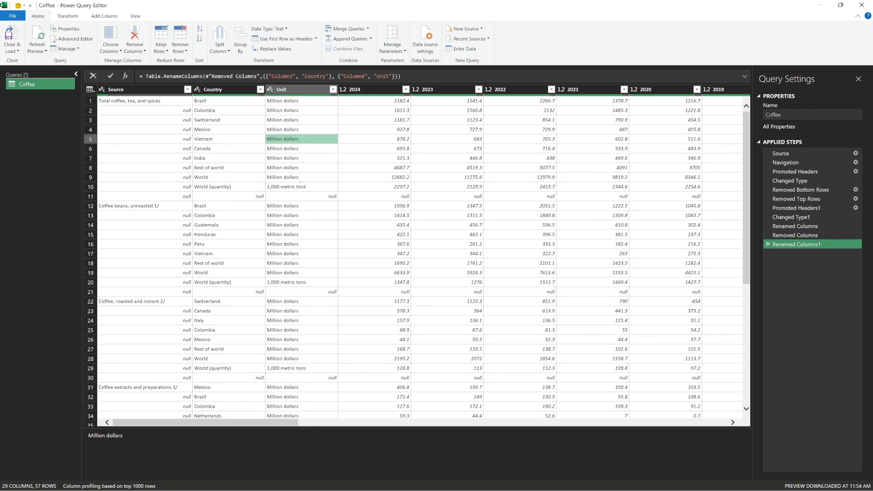
key(Left)
key(Up)
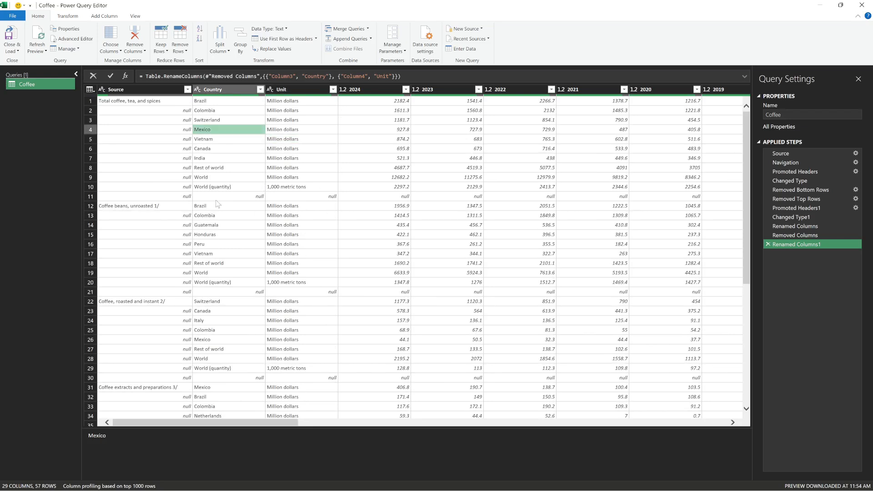
click(183, 50)
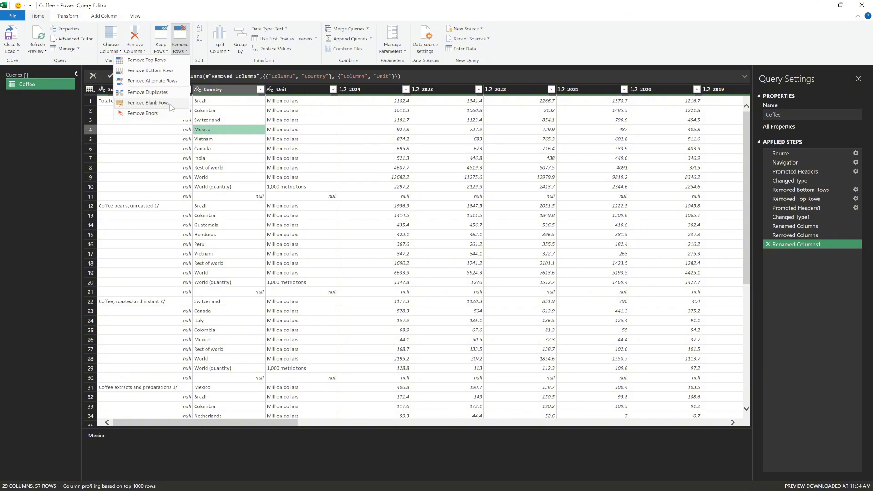
click(149, 103)
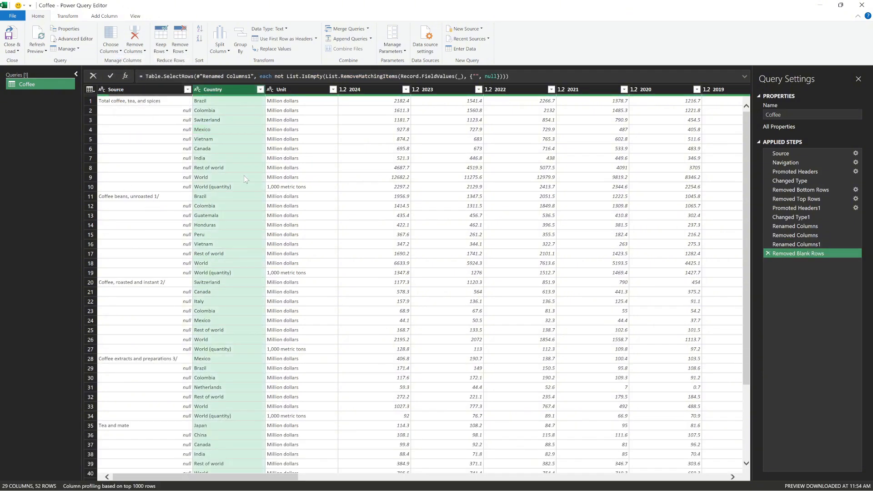
- Fill the Source column's category names down into the null cells below them and check the column through to the last row
click(328, 218)
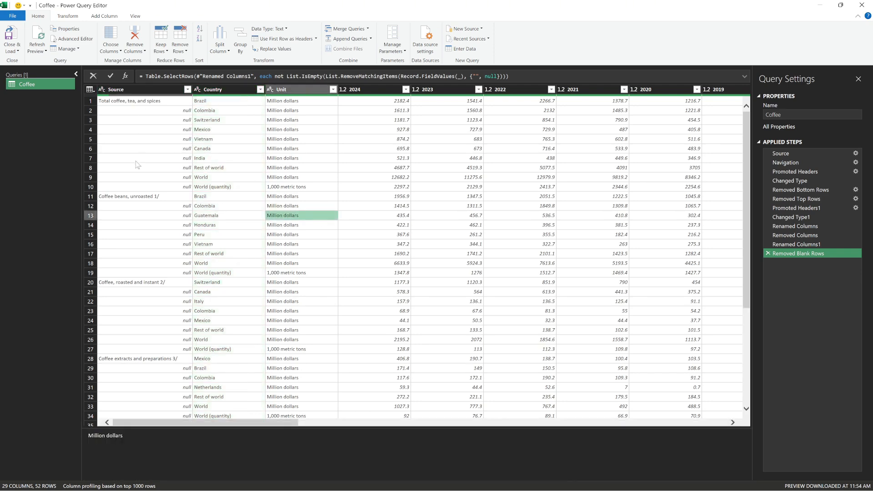
scroll(161, 291, down, 3)
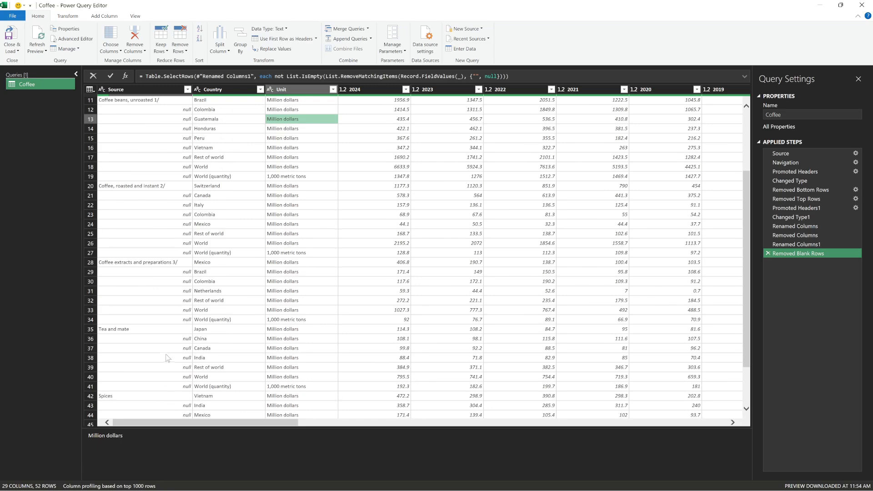
scroll(166, 358, up, 3)
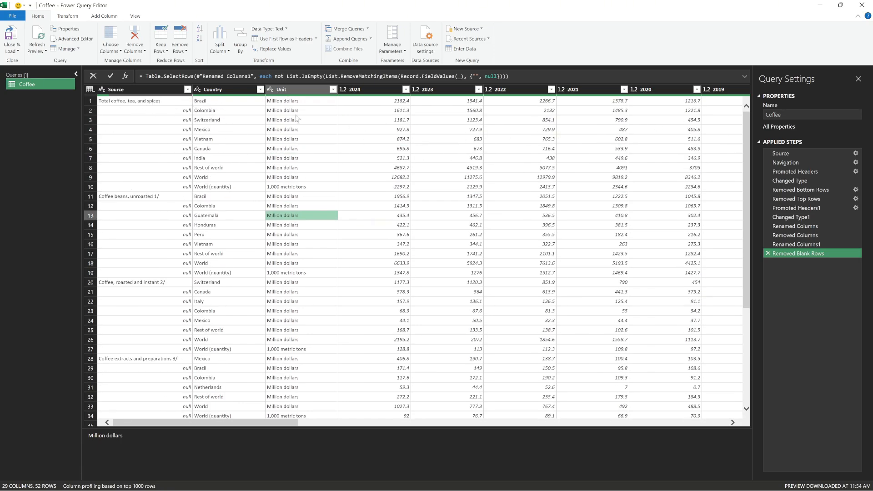
click(159, 90)
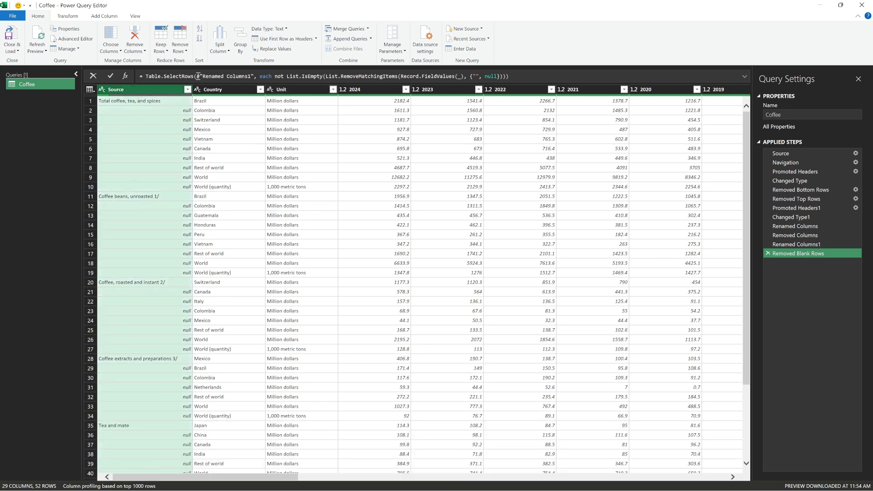
click(63, 20)
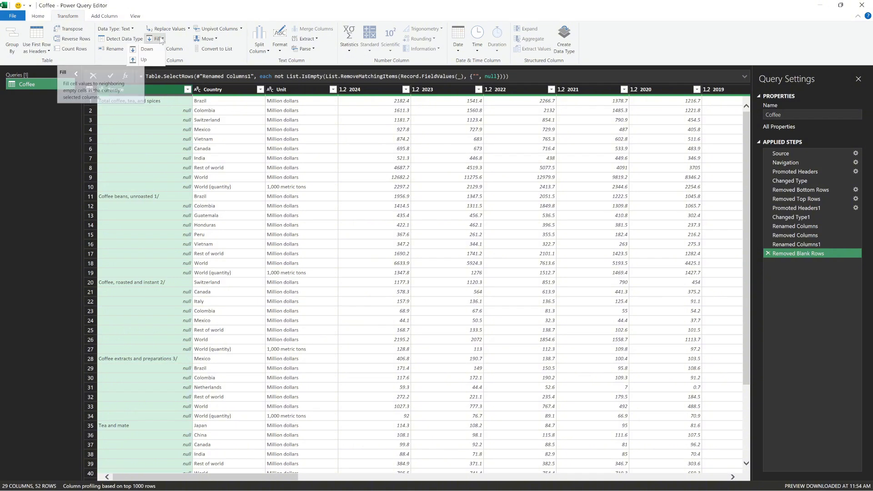
click(158, 39)
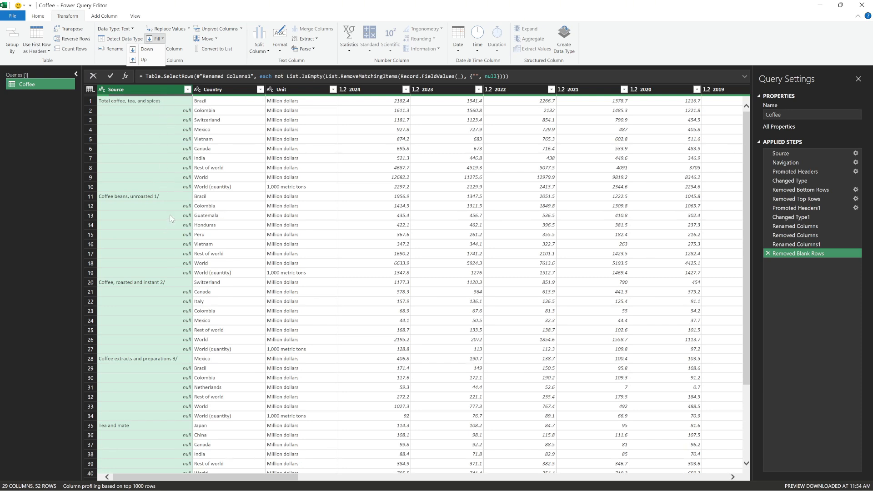
click(145, 50)
click(146, 133)
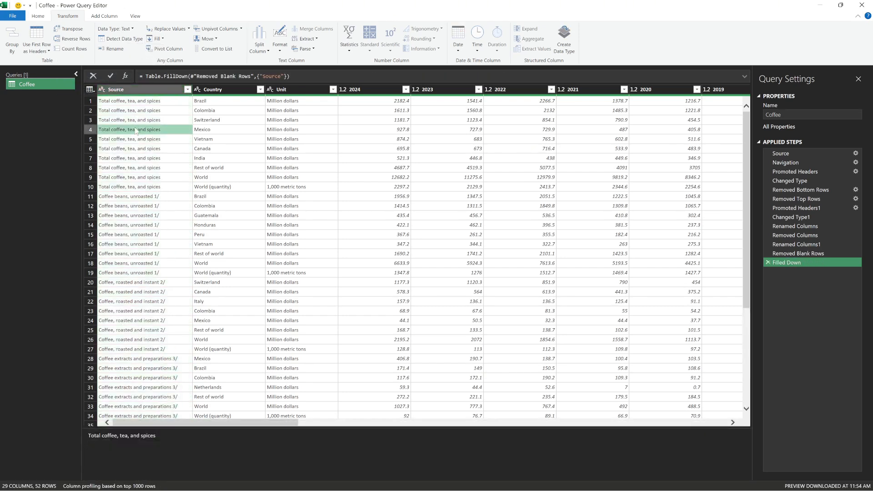
scroll(148, 264, down, 5)
scroll(139, 219, down, 1)
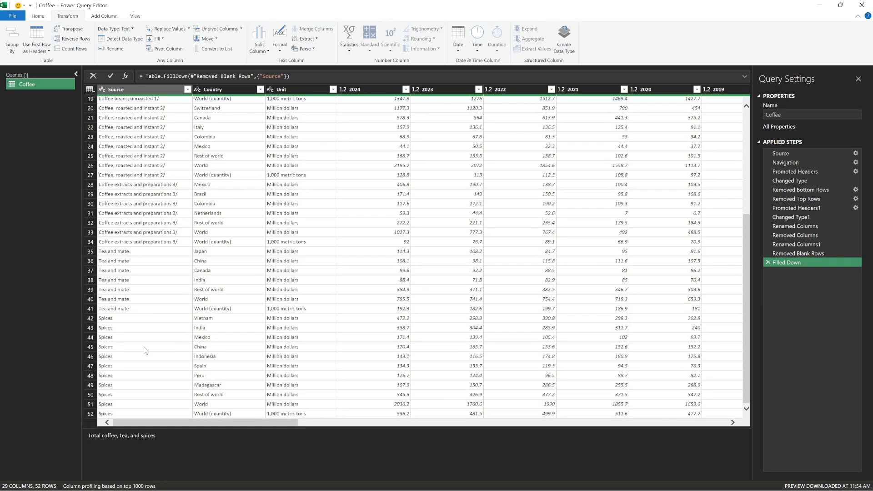
scroll(260, 316, up, 6)
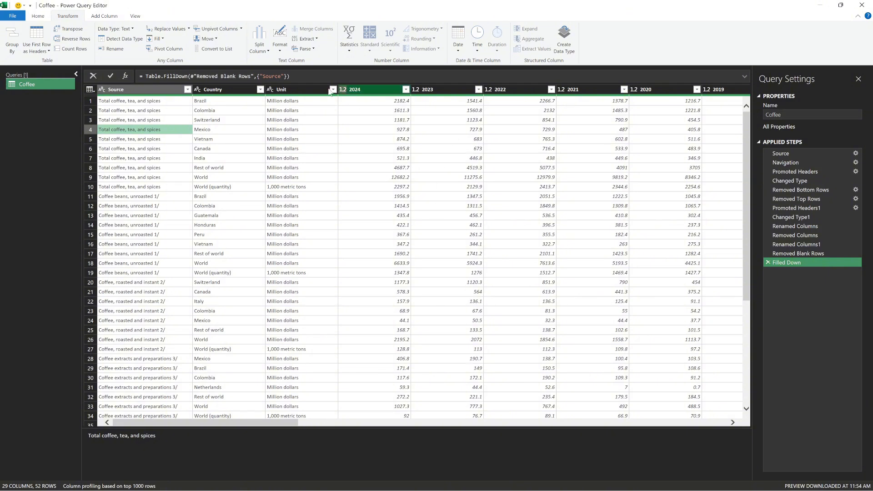
- Select all year columns from 2024 through 1999 and unpivot only those selected columns
click(376, 92)
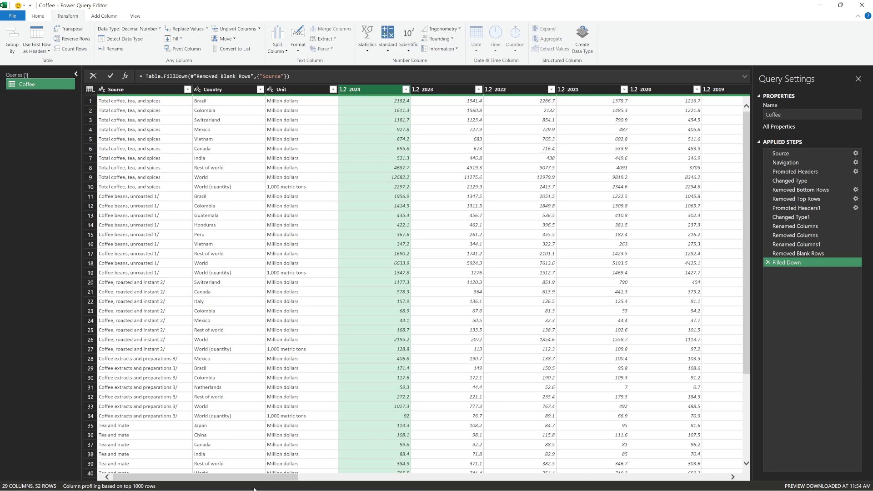
click(271, 473)
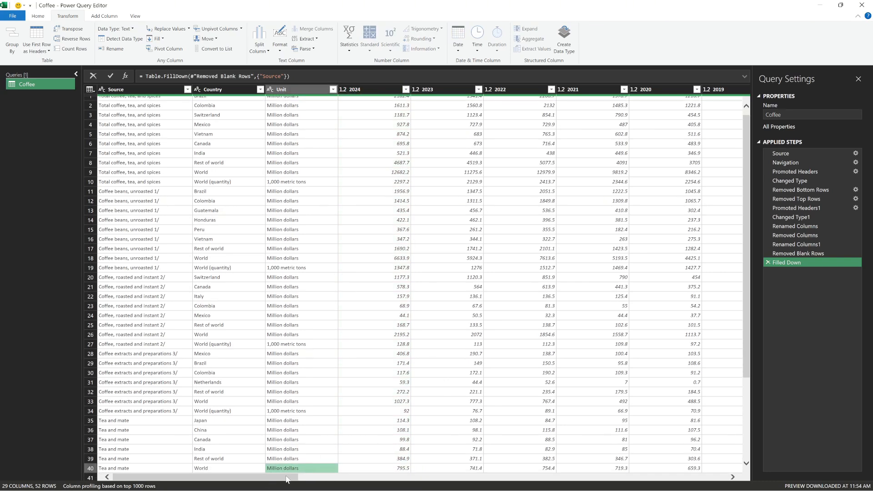
mouse_move(288, 479)
mouse_down()
mouse_move(716, 483)
mouse_move(282, 477)
mouse_up()
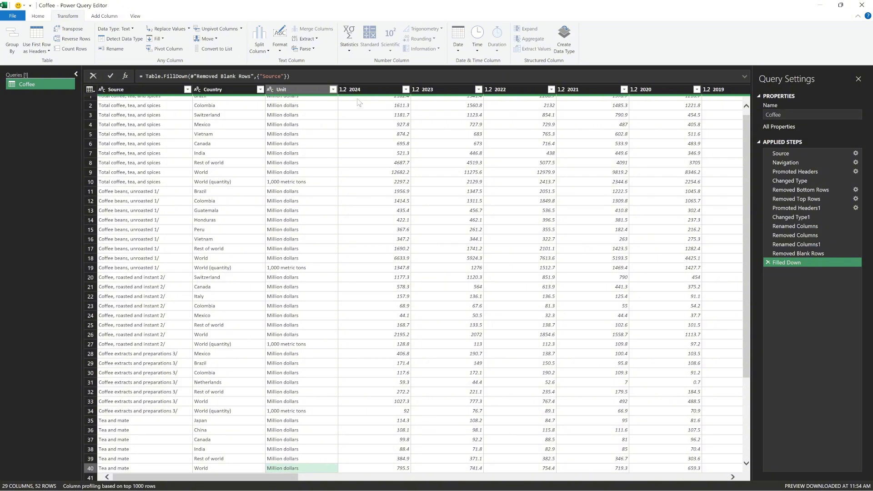
click(372, 91)
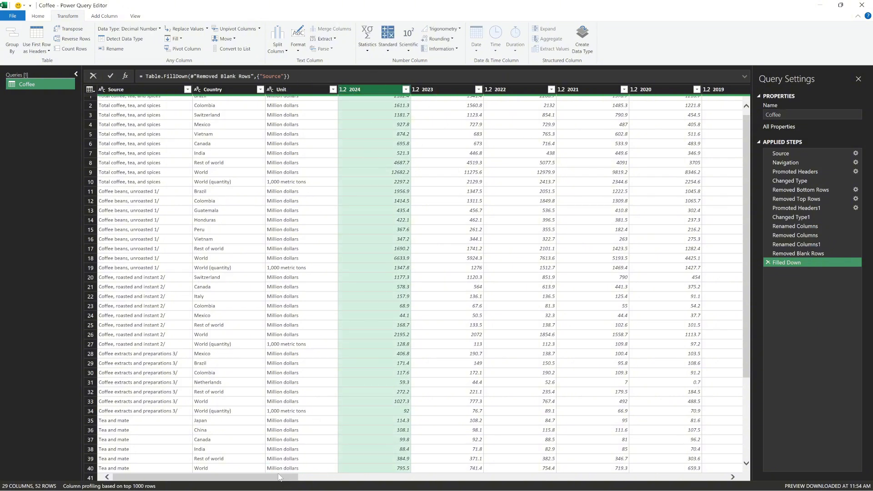
drag(279, 477, 723, 487)
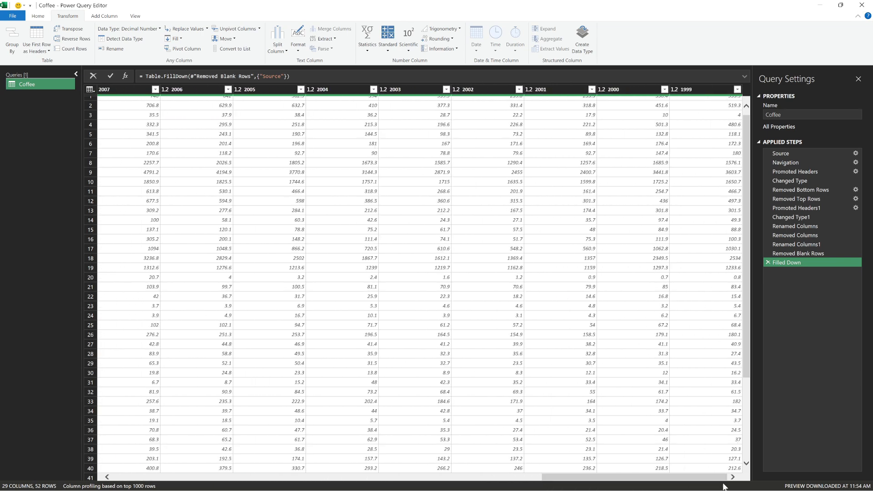
click(705, 90)
shift+click(705, 90)
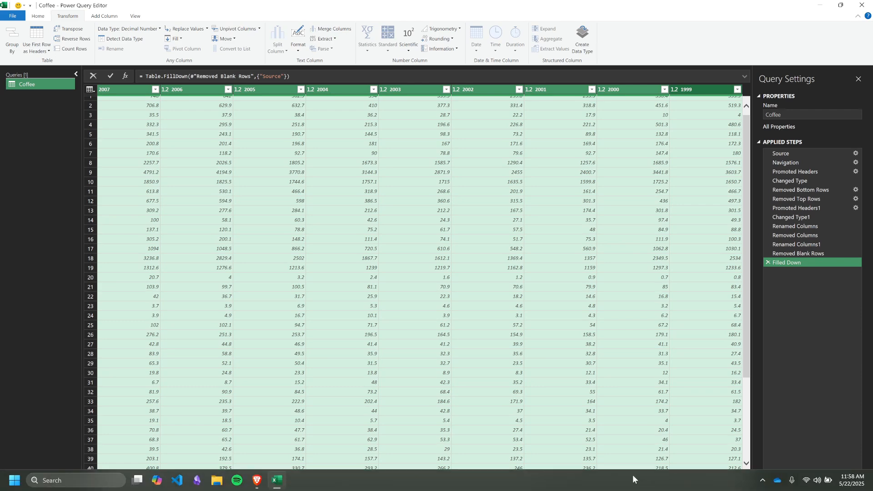
drag(604, 478, 164, 435)
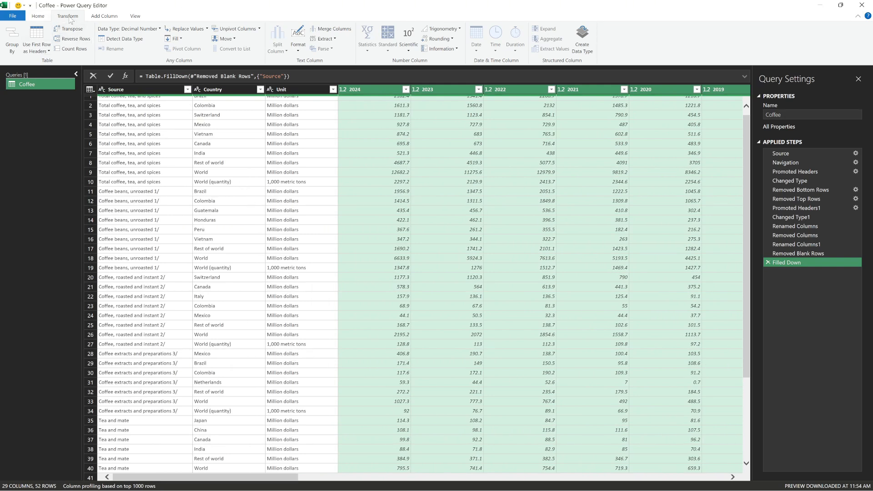
click(260, 29)
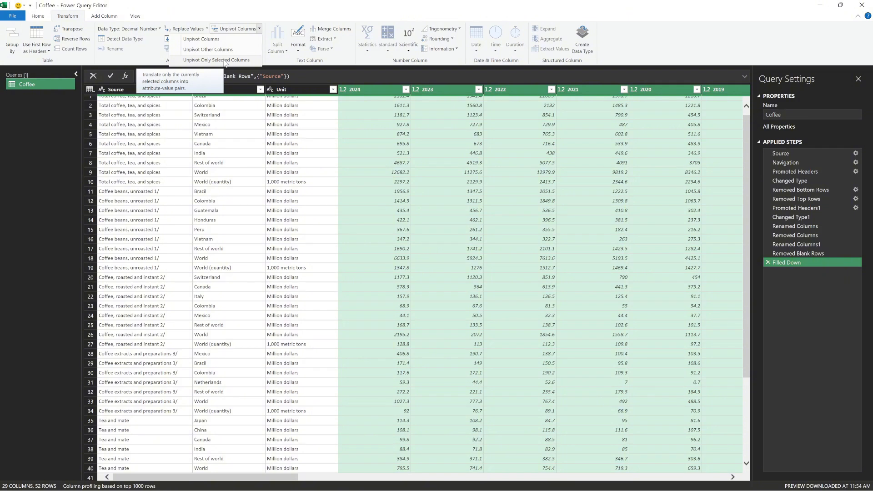
click(226, 60)
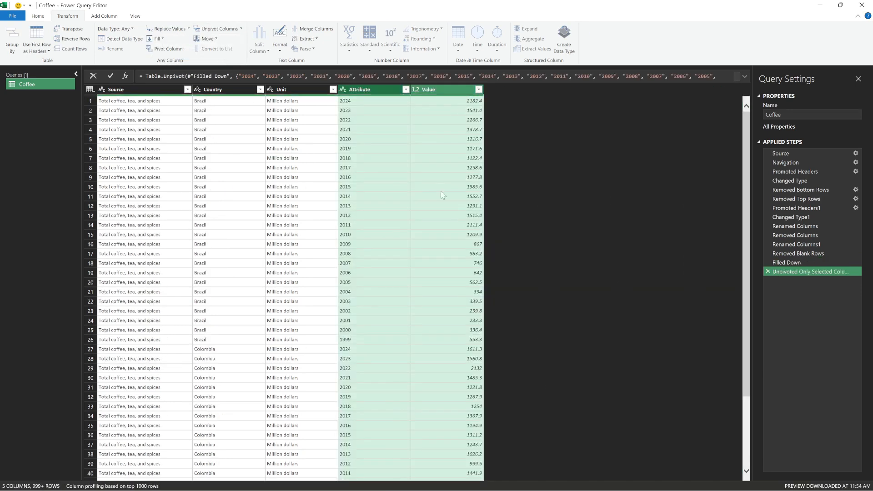
- Compare Brazil's single row at the Filled Down step with its separate yearly rows in the unpivoted table
click(376, 139)
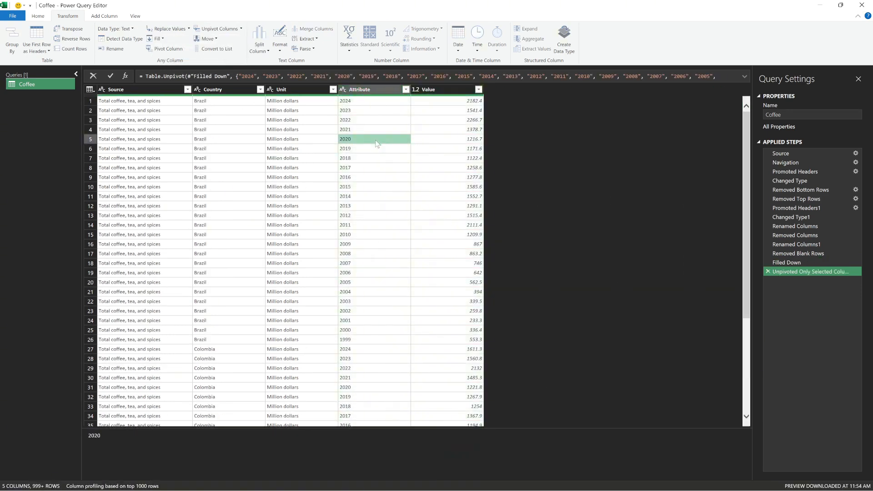
click(797, 263)
click(295, 110)
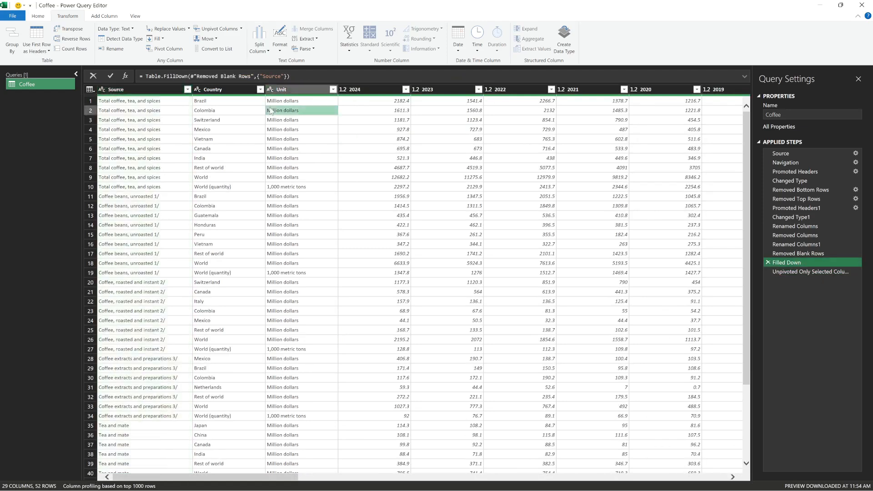
click(90, 102)
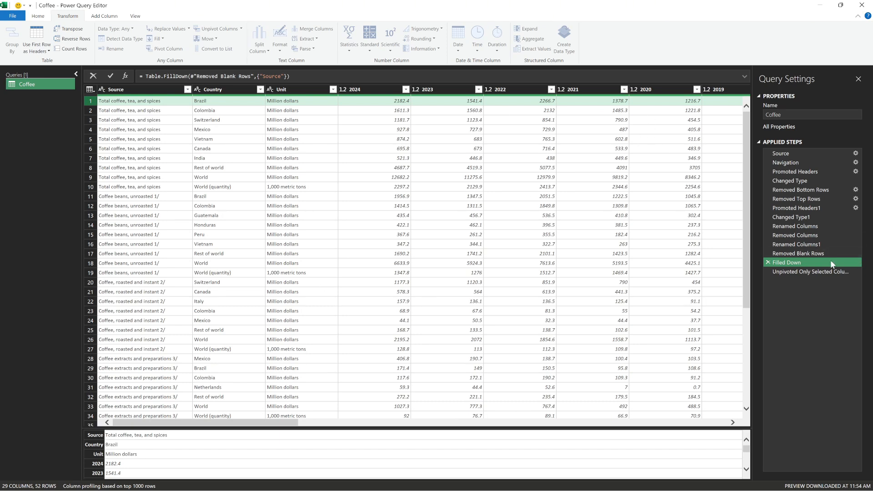
click(818, 272)
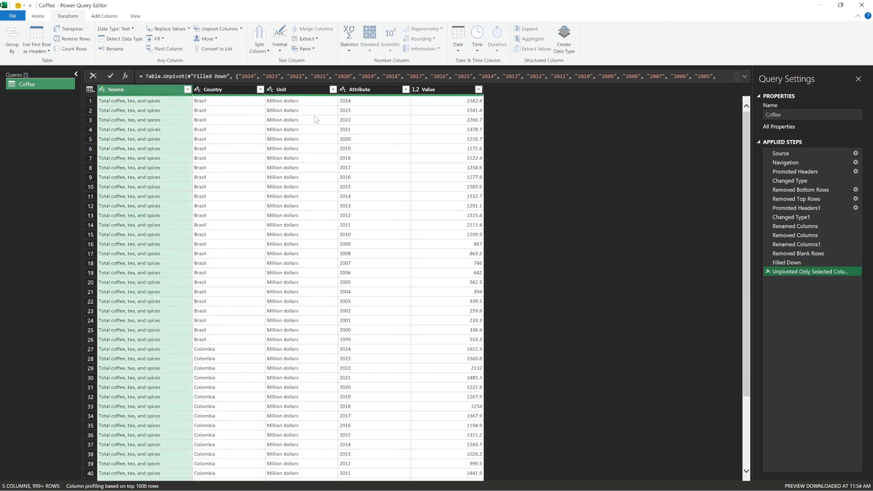
click(293, 101)
click(218, 102)
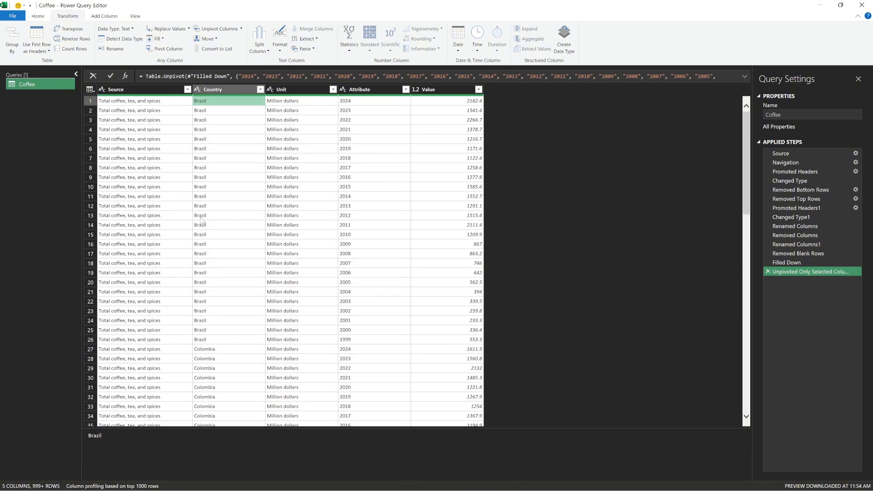
click(221, 330)
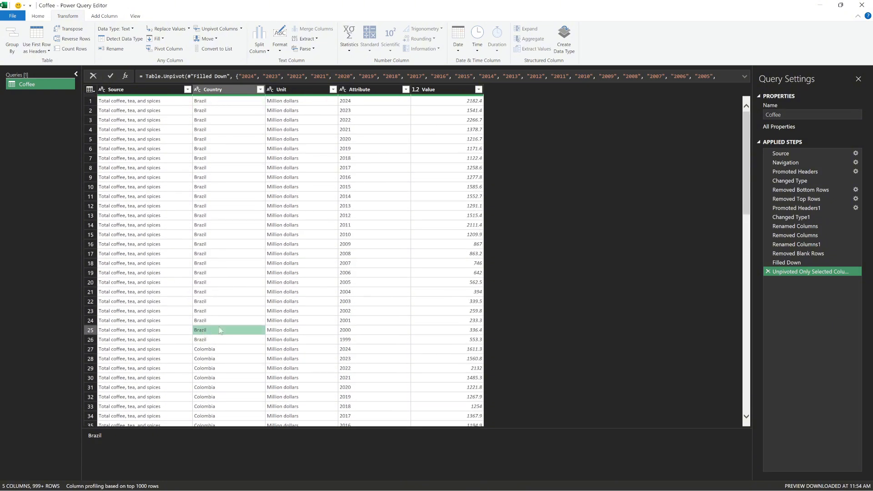
click(346, 332)
click(352, 321)
click(360, 295)
click(369, 246)
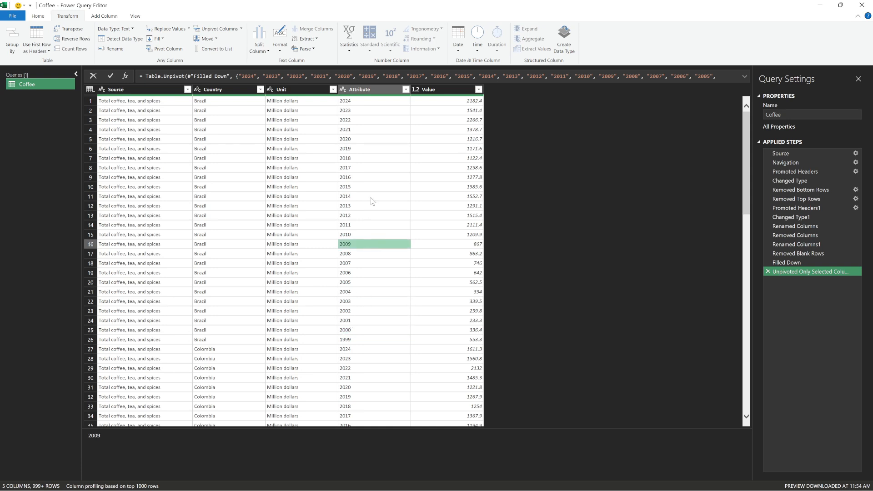
- Compare the separate year columns at the Filled Down step with the Attribute and Value columns of the unpivoted table
click(372, 201)
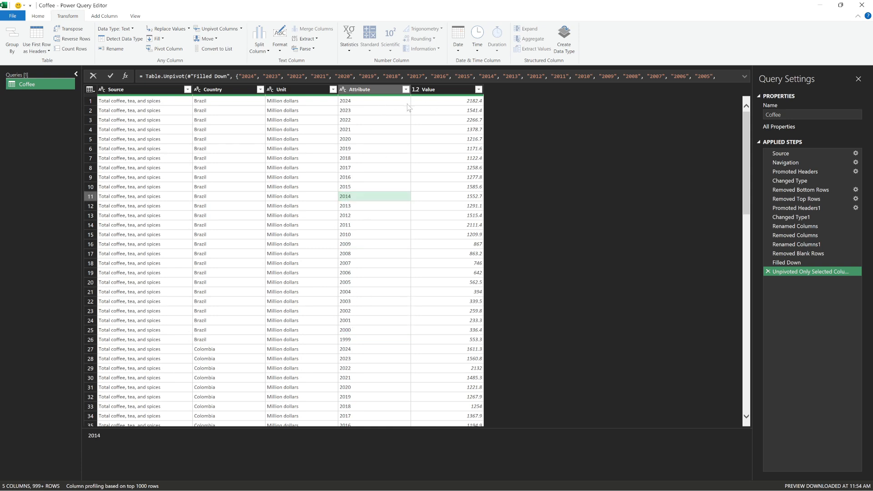
click(450, 90)
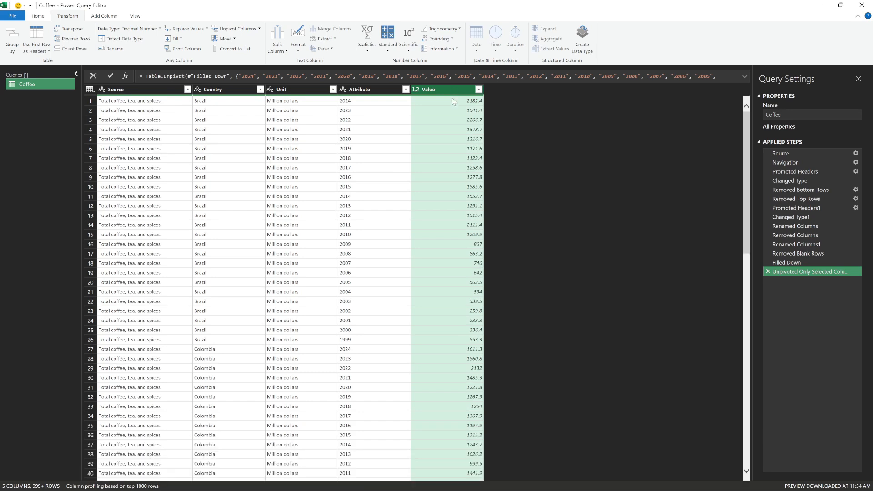
click(800, 264)
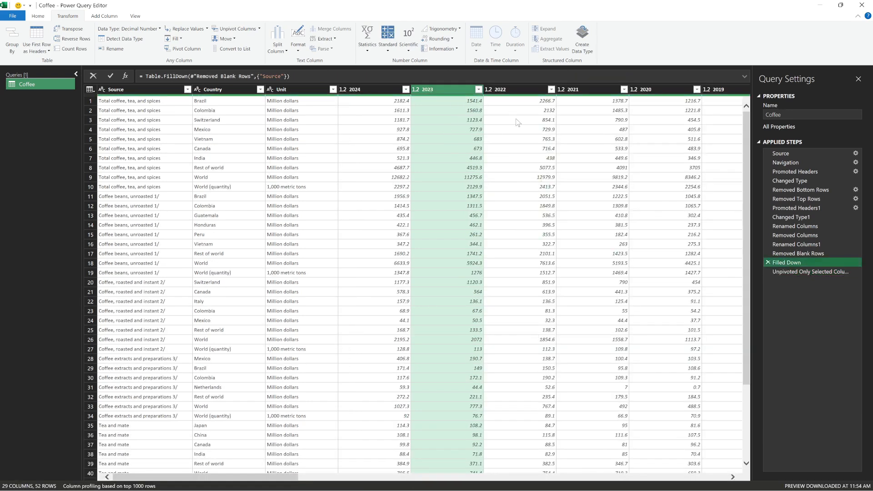
click(468, 129)
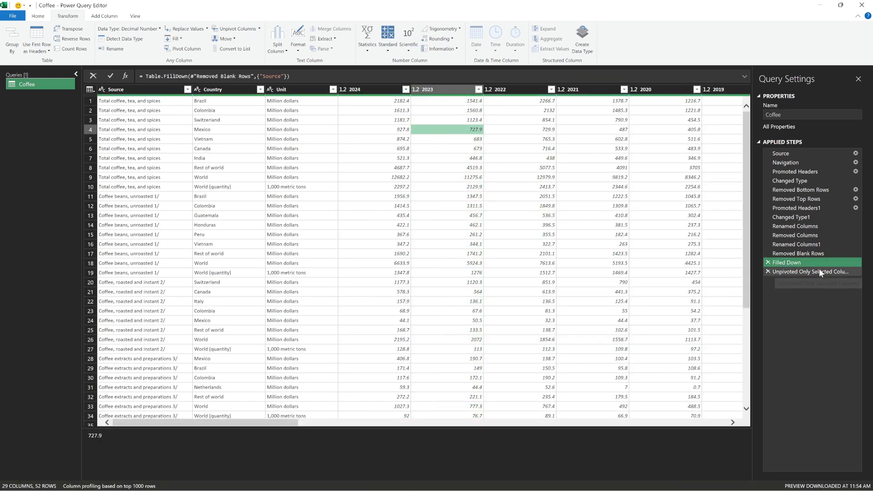
click(794, 272)
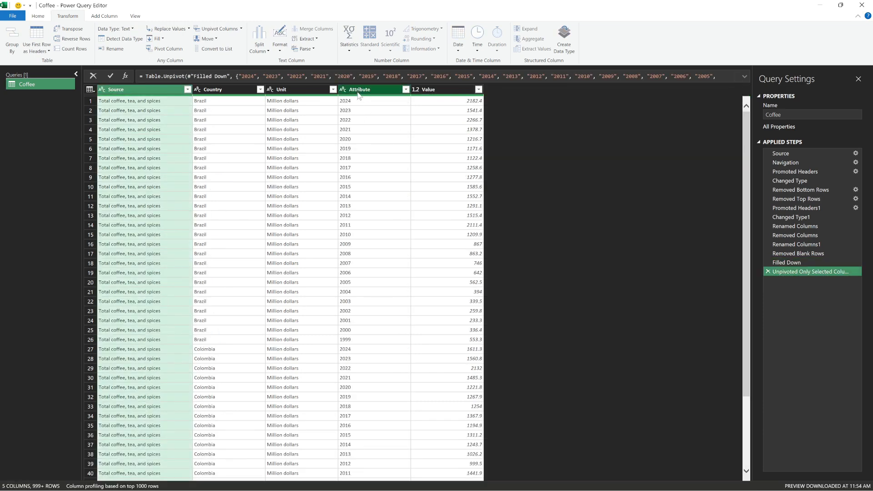
- Rename the Attribute column to Year and review the unpivoted rows for the different countries
double_click(360, 89)
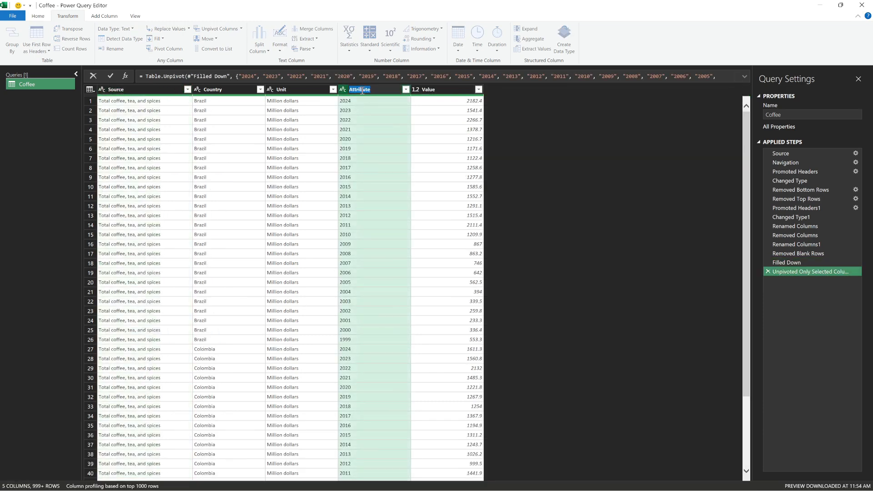
text(Year)
key(Return)
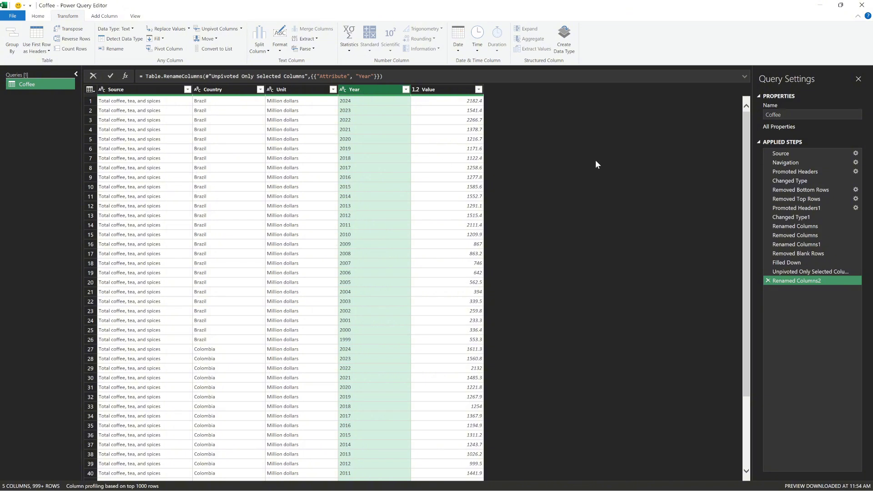
click(473, 159)
scroll(339, 173, down, 10)
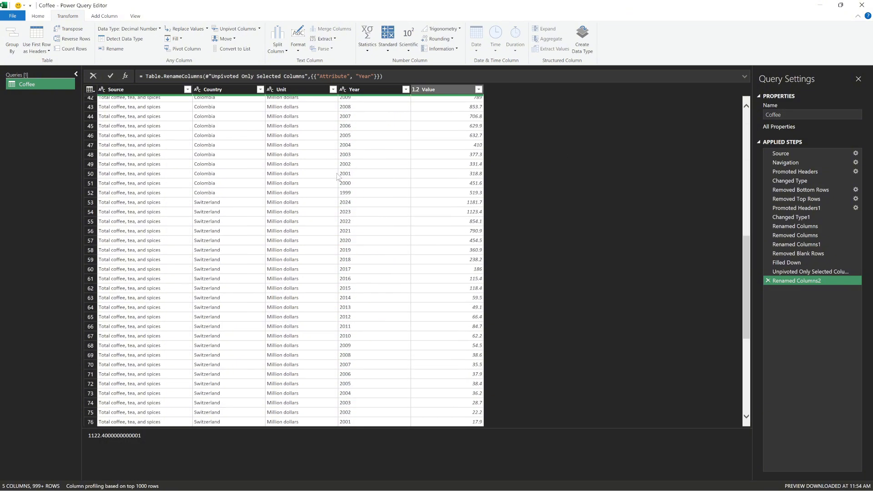
scroll(338, 177, down, 20)
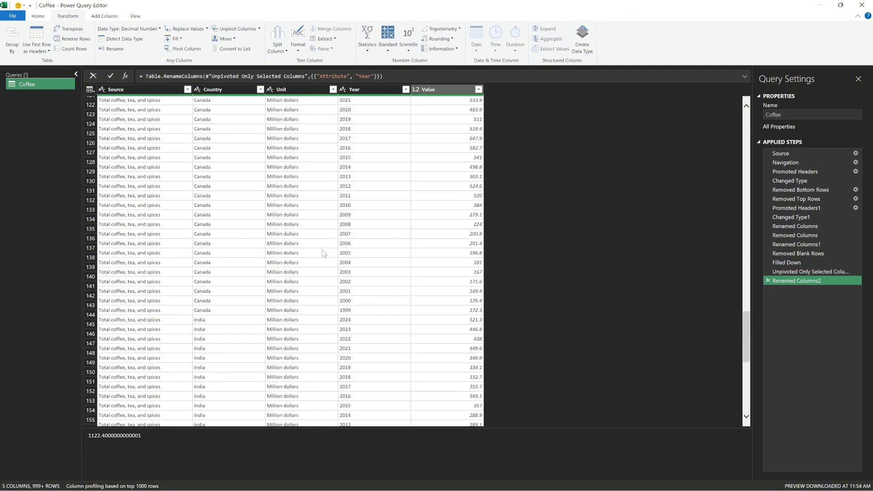
scroll(325, 254, up, 20)
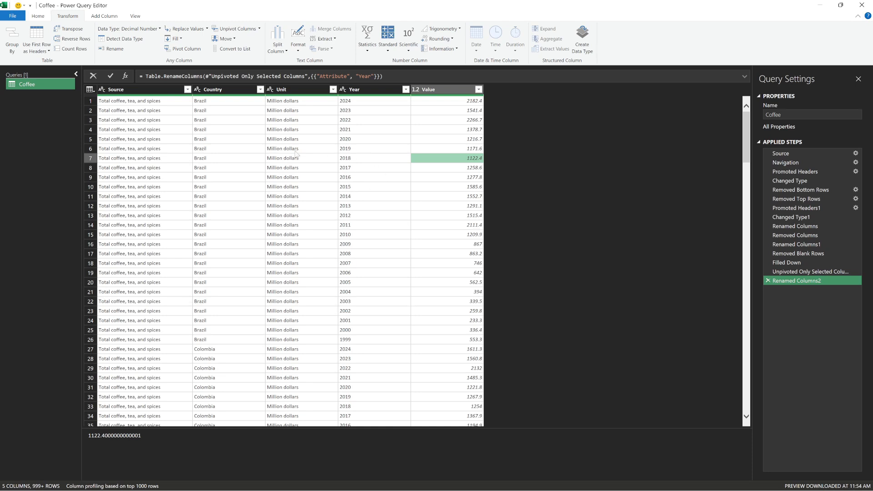
- Change the Year column's data type to Date
click(382, 120)
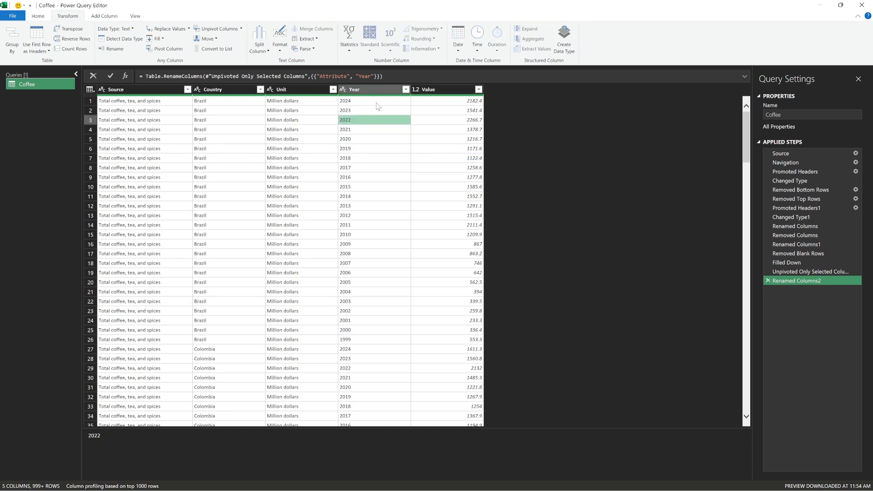
click(359, 100)
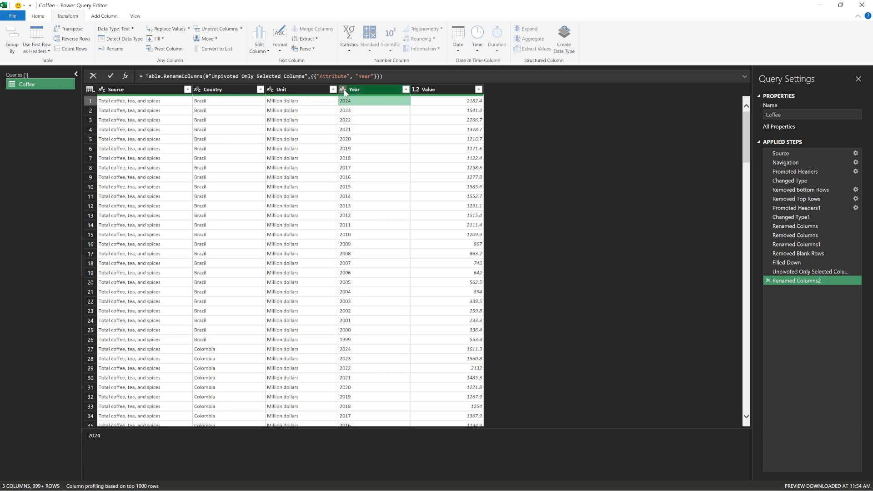
click(344, 90)
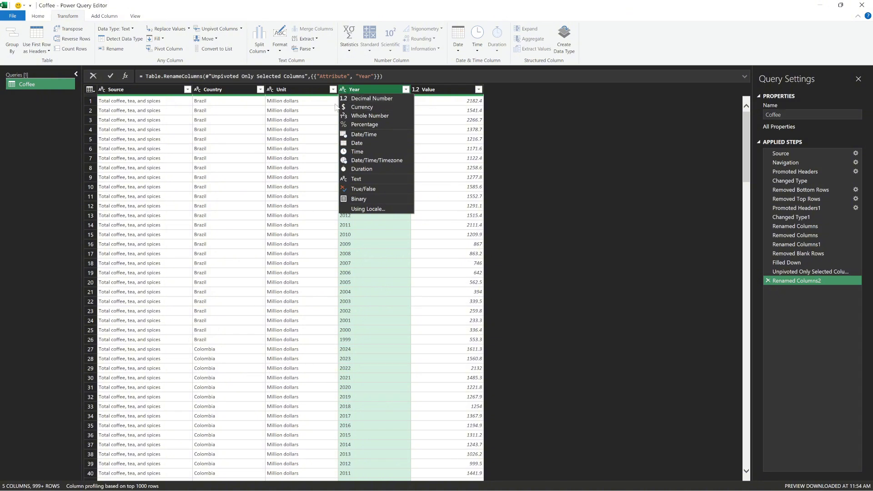
click(347, 145)
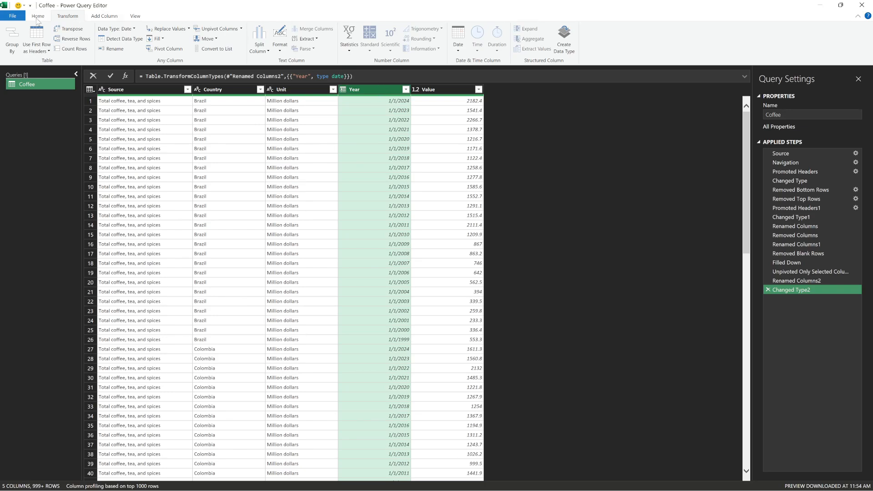
- Reduce the dates in the Year column to the year only and check the rows further down the table
click(457, 47)
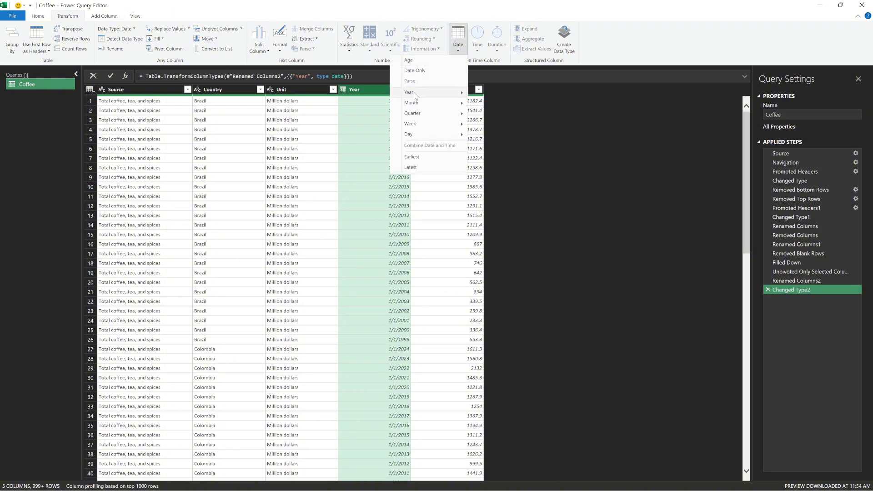
mouse_move(423, 92)
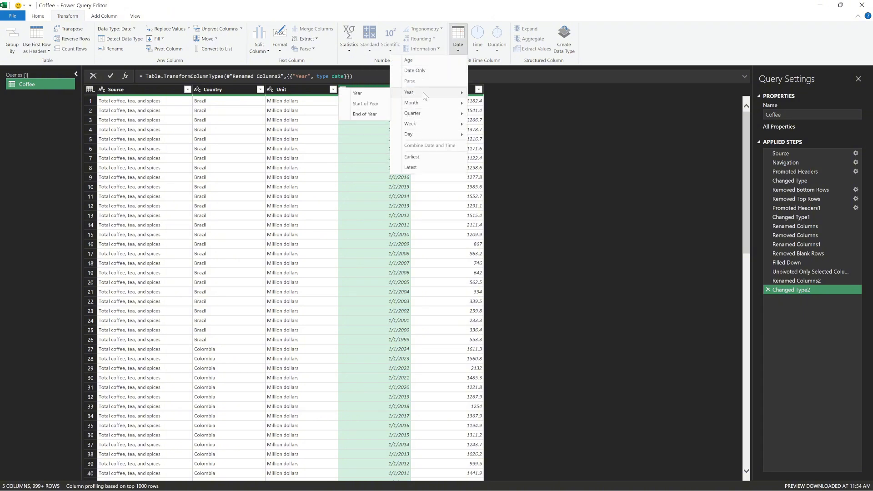
click(377, 95)
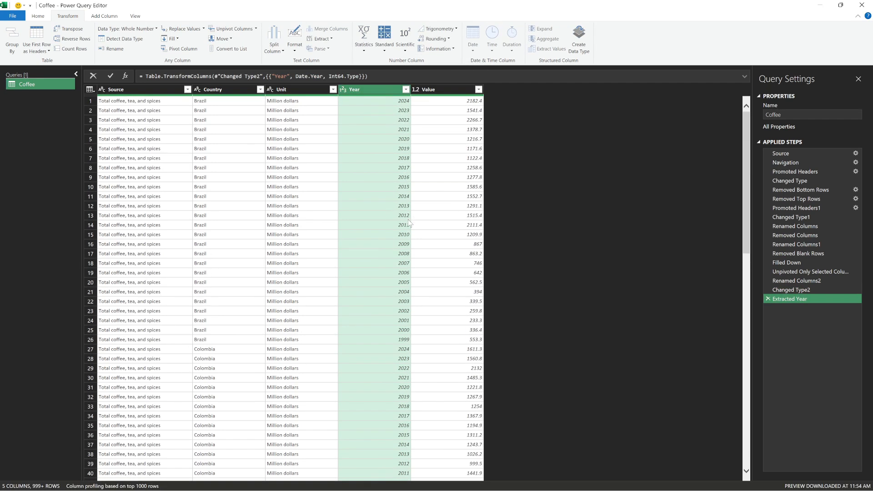
scroll(395, 216, down, 15)
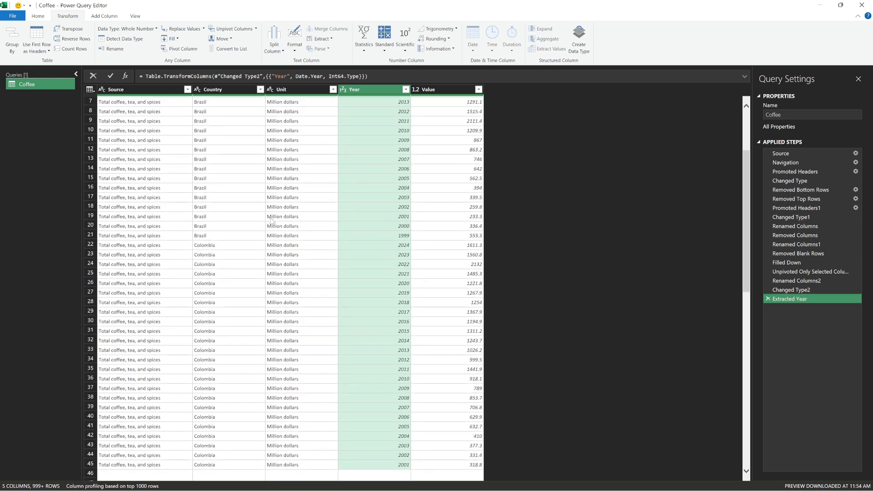
scroll(428, 246, down, 9)
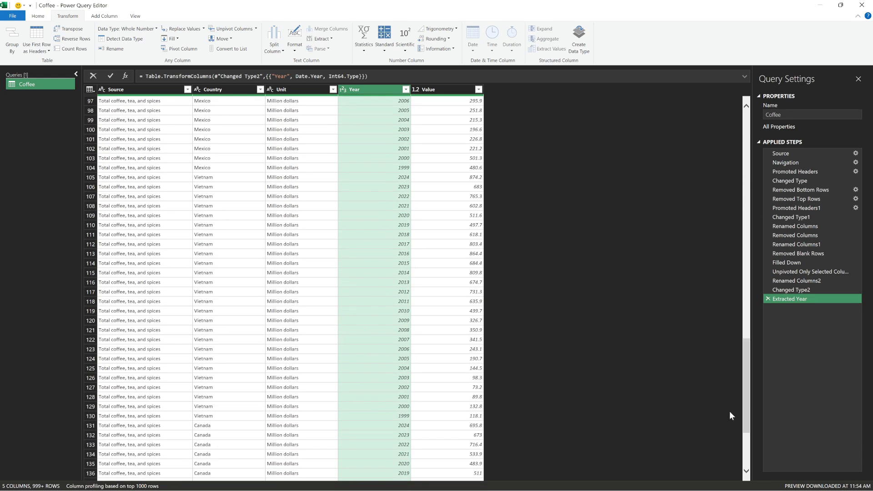
drag(743, 384, 753, 136)
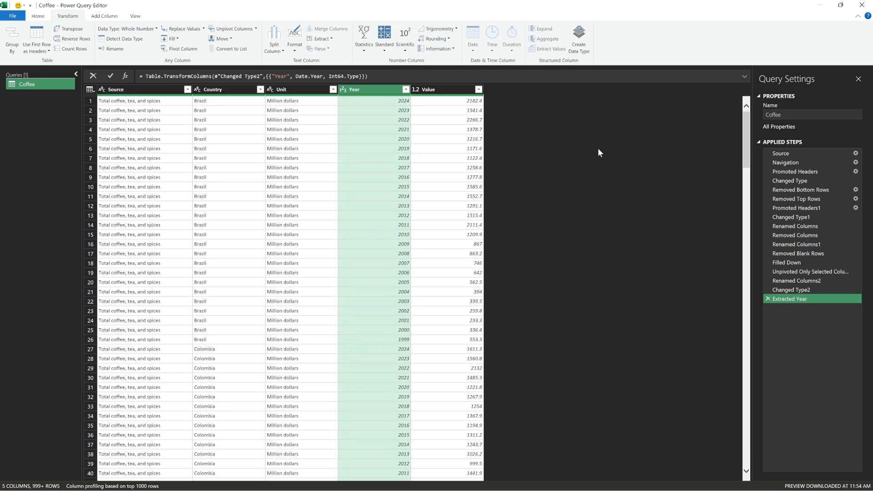
- Close the query editor and load the Coffee query into the workbook, dismissing the table style tip
click(13, 17)
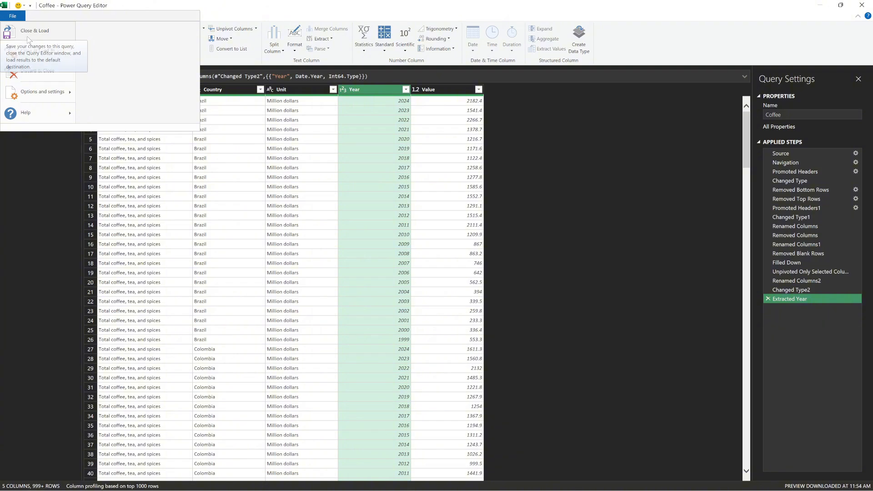
click(47, 35)
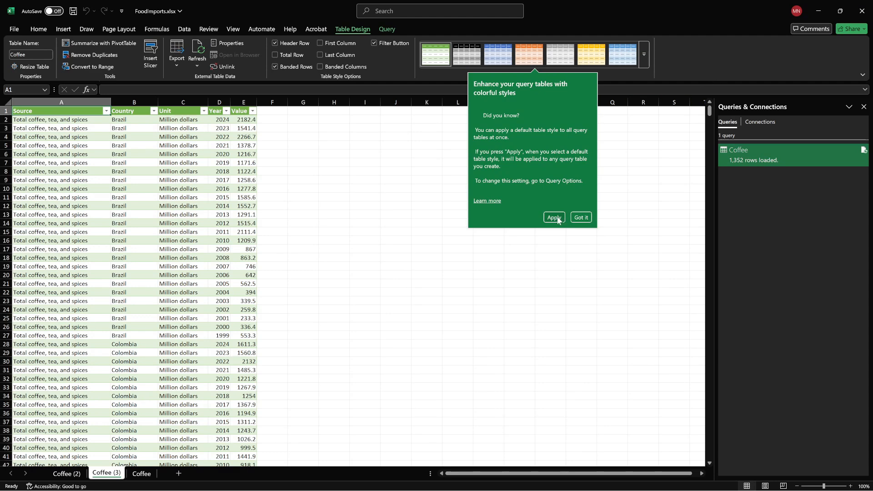
click(581, 219)
scroll(112, 311, down, 1)
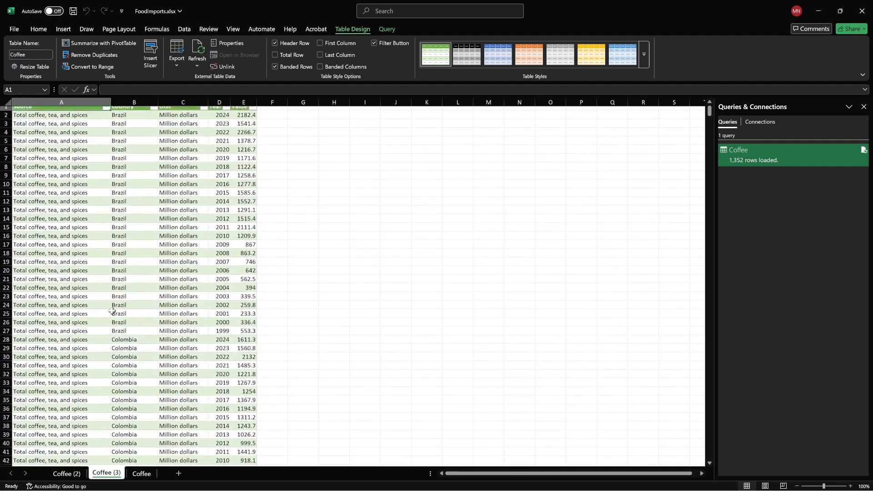
scroll(112, 311, up, 1)
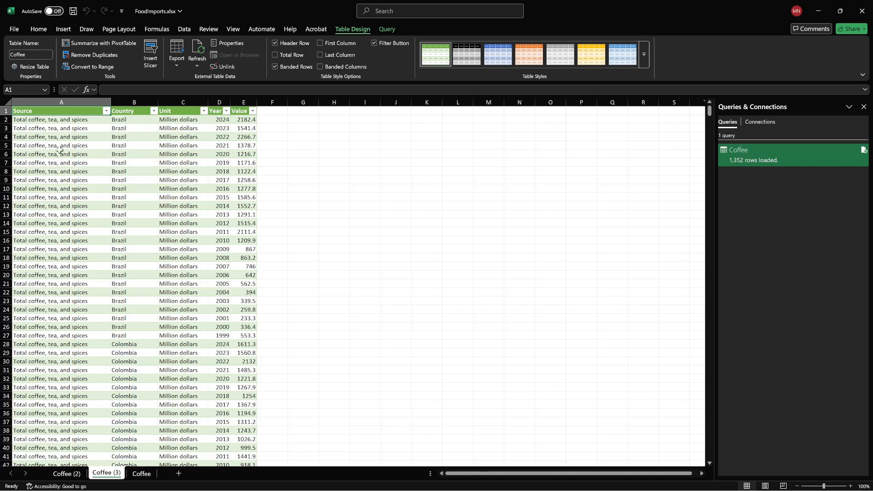
- Rename both the loaded query table and its worksheet as CoffeeTidy
click(31, 56)
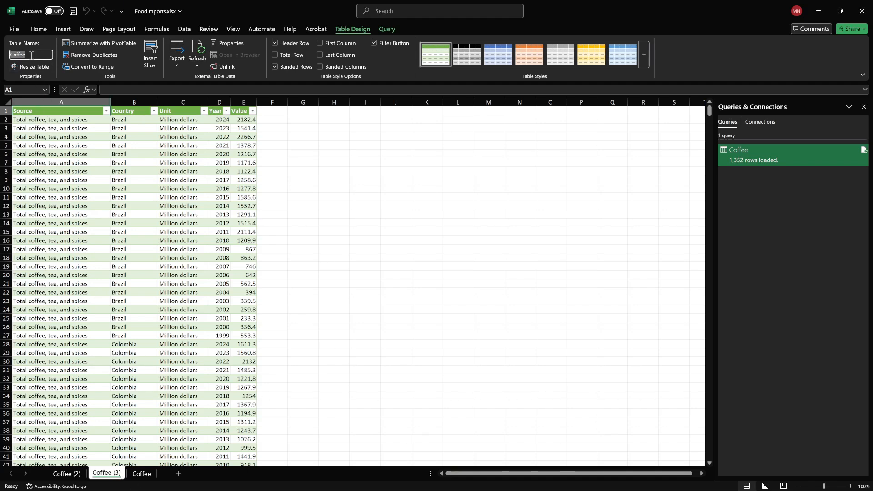
text(Coff)
right_click(107, 474)
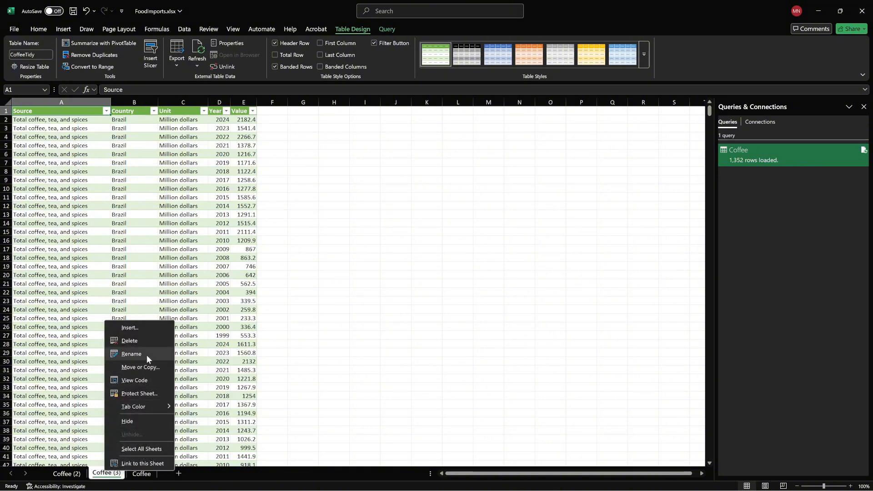
click(131, 354)
text(Cof)
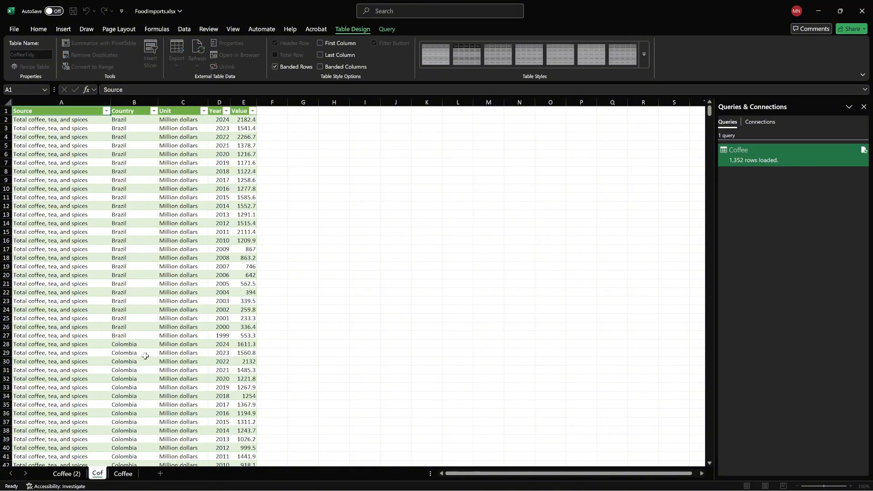
text(feeTidy)
key(Return)
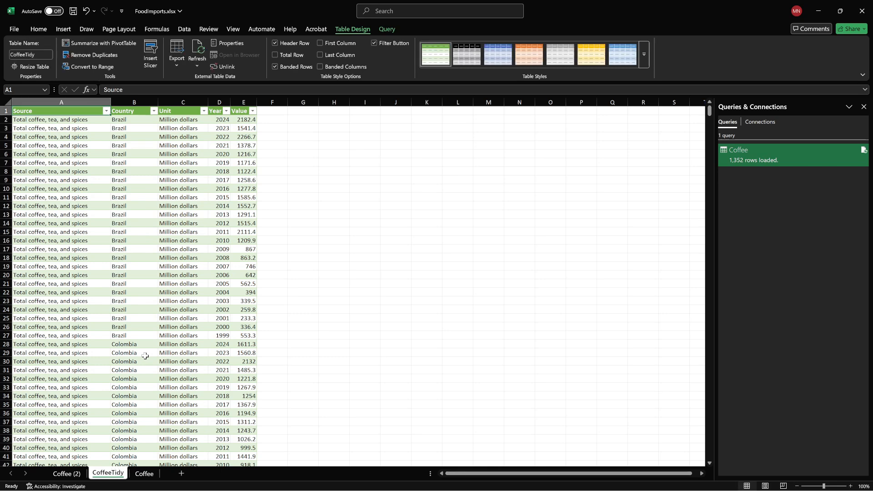
- Save the FoodImports.xlsx workbook and switch to Power BI in the browser
click(405, 232)
key(ctrl+s)
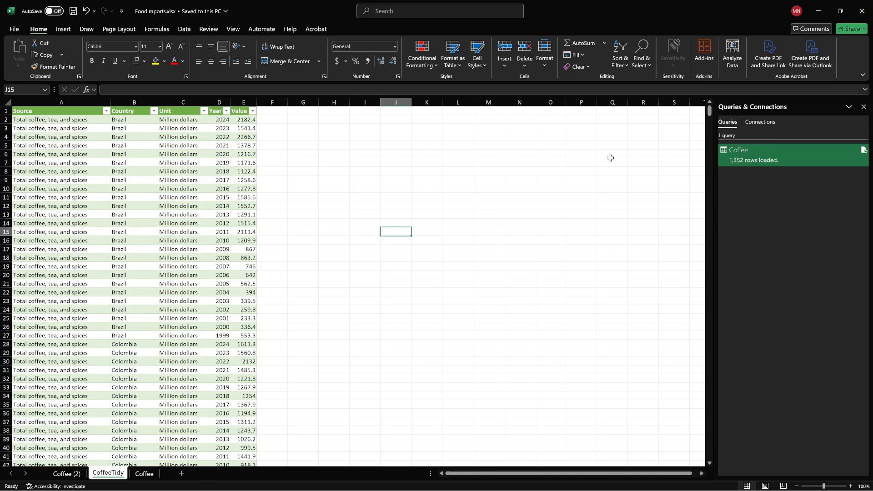
click(819, 10)
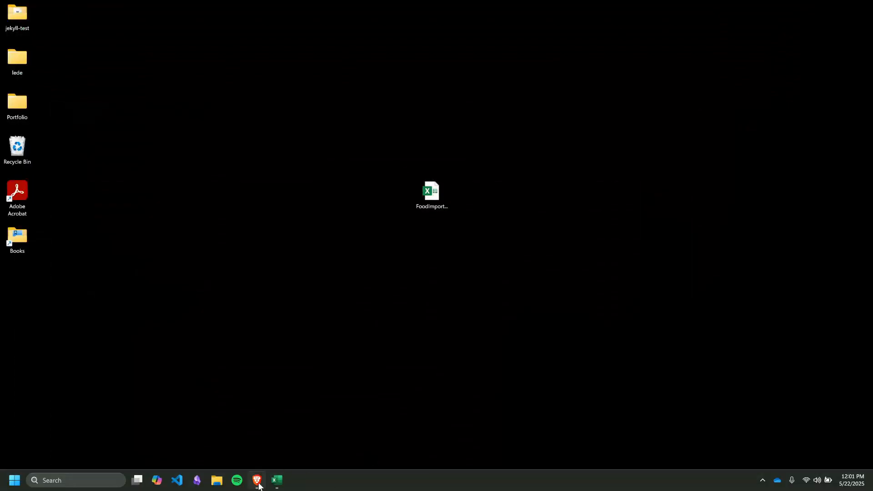
click(257, 483)
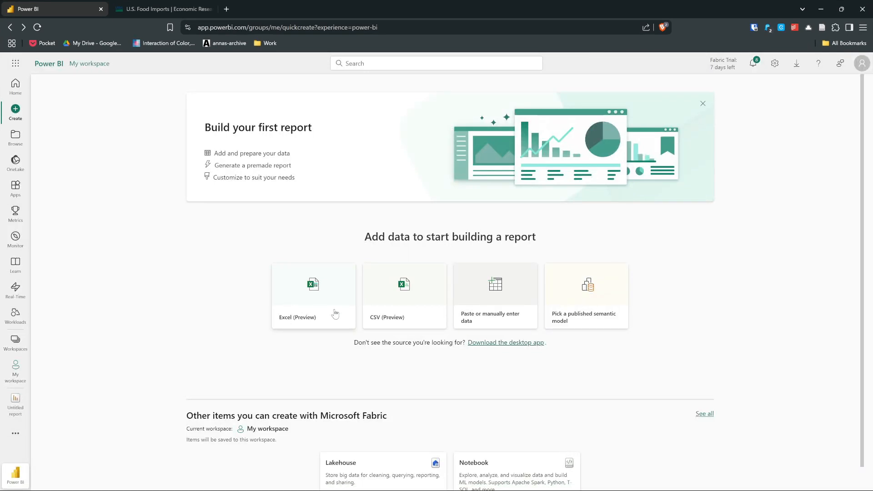
- Start a report from an Excel source by uploading FoodImports.xlsx from the Desktop and proceed to the data selection
click(336, 314)
click(335, 151)
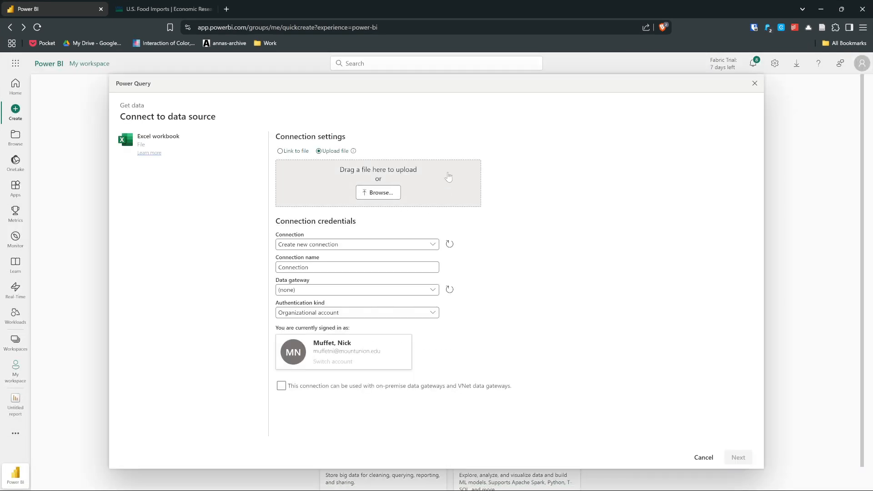
click(378, 193)
click(304, 79)
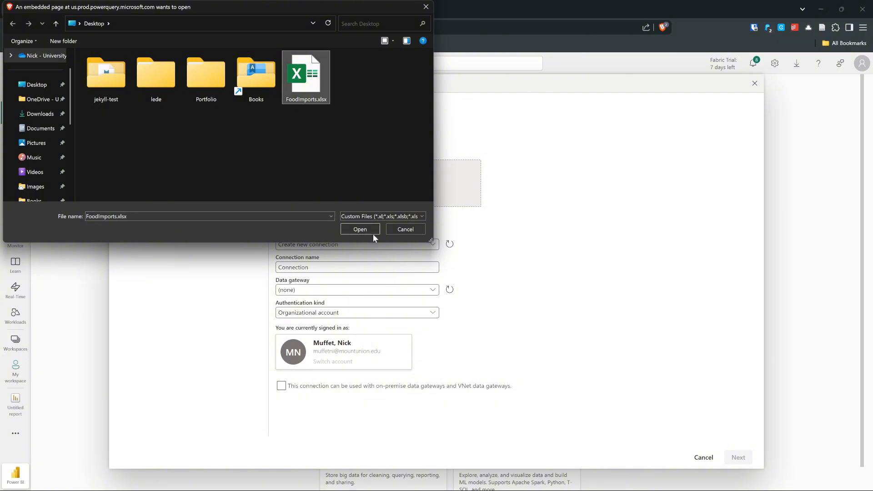
click(363, 228)
click(740, 458)
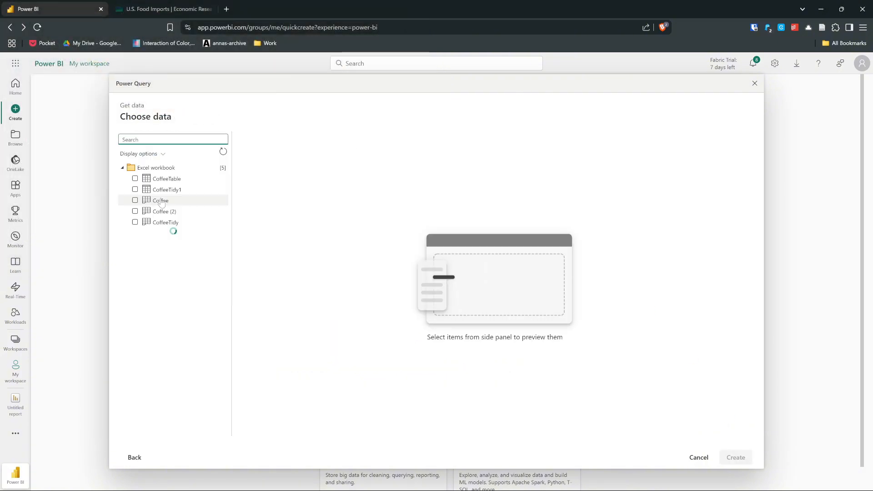
- Choose the CoffeeTidy1 table from the Excel workbook and create the report from it
click(135, 190)
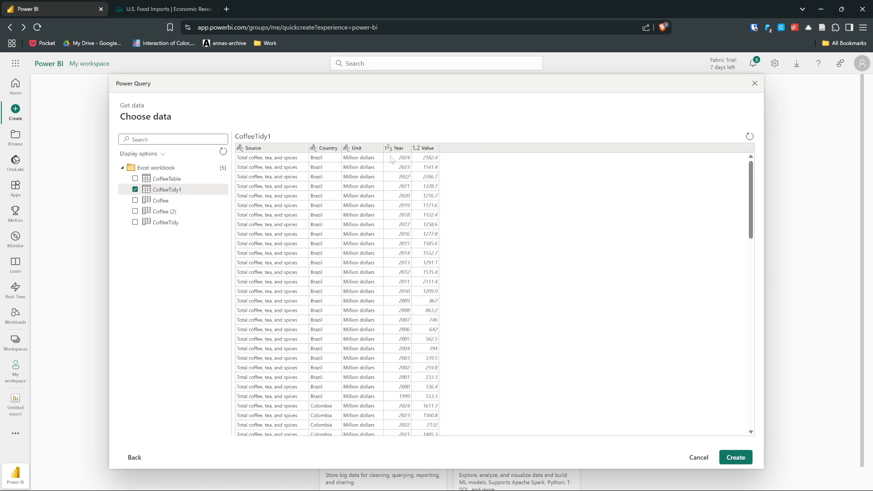
click(732, 458)
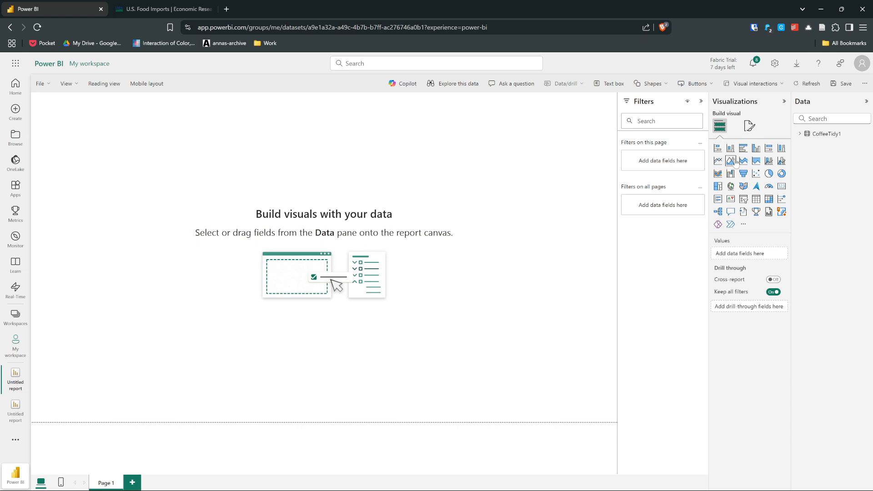
- Add a line chart to the report page with Year on the X-axis and Value on the Y-axis
click(719, 161)
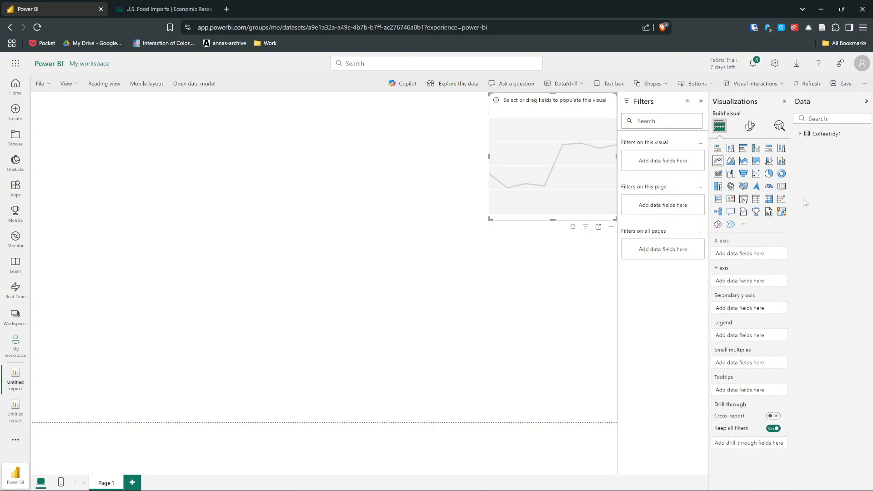
click(799, 134)
drag(843, 194, 742, 254)
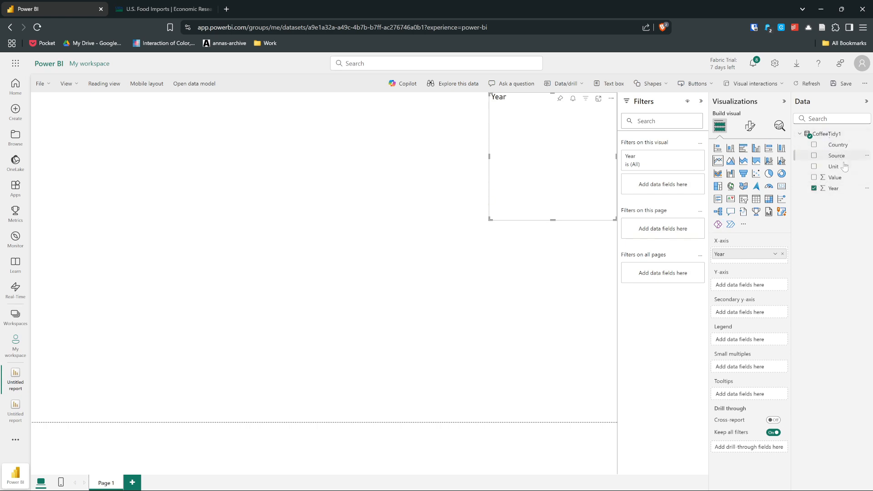
mouse_move(836, 182)
mouse_down()
mouse_move(793, 229)
mouse_move(755, 302)
mouse_move(751, 286)
mouse_up()
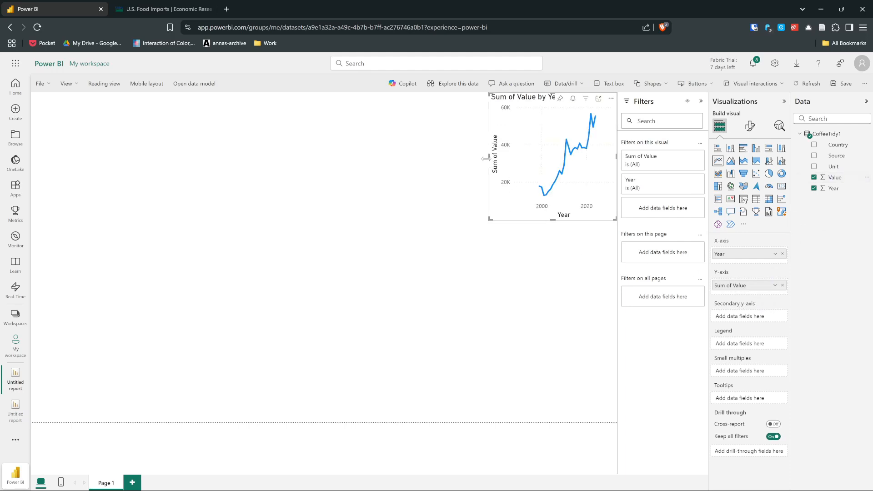
- Enlarge the line chart to more than twice its width and about one and a half times its height, and inspect its 2017 data point
drag(486, 159, 318, 159)
drag(468, 220, 468, 294)
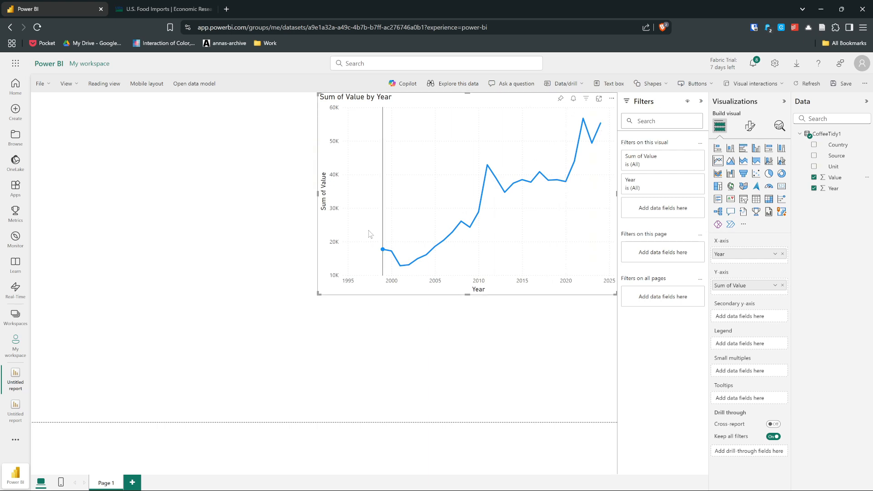
mouse_move(474, 242)
click(539, 173)
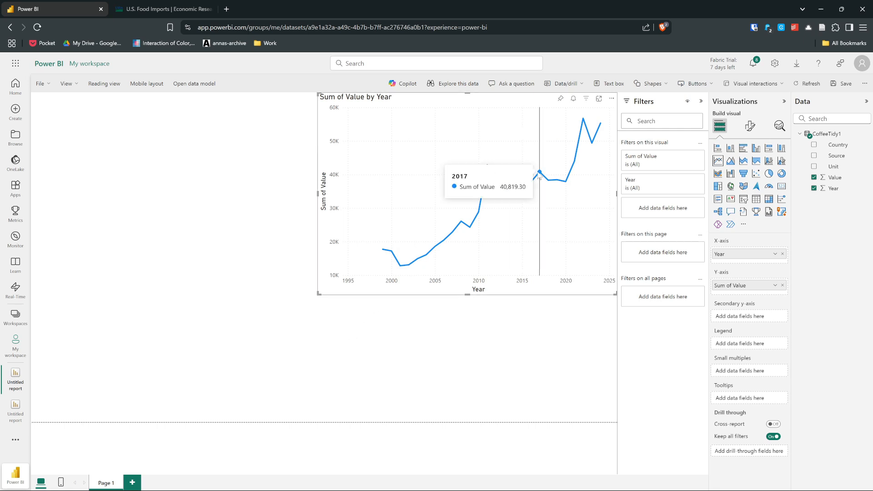